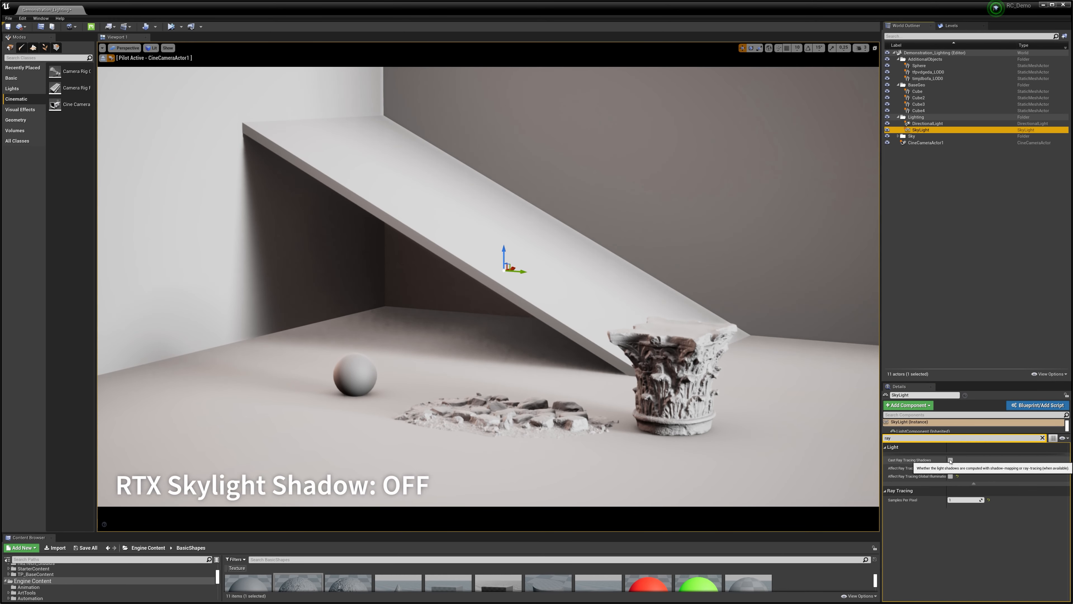
Toggle Cast Ray Tracing Shadows on the SkyLight of the demonstration scene to compare its shadows.
{"action": "left_click", "coordinate": [951, 460]}
{"action": "left_click", "coordinate": [951, 460]}
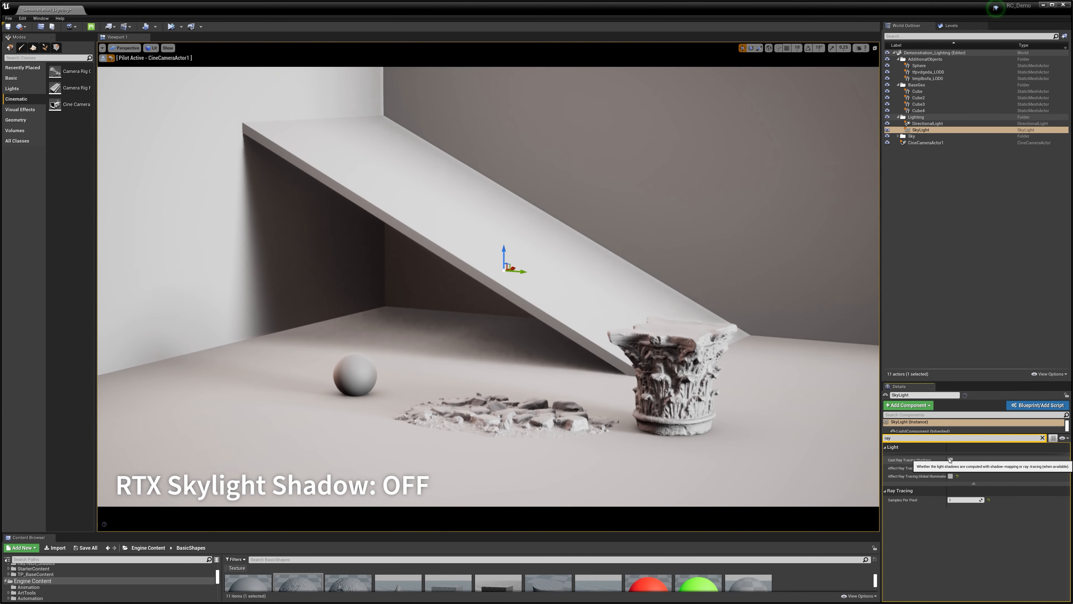
{"action": "left_click", "coordinate": [950, 460]}
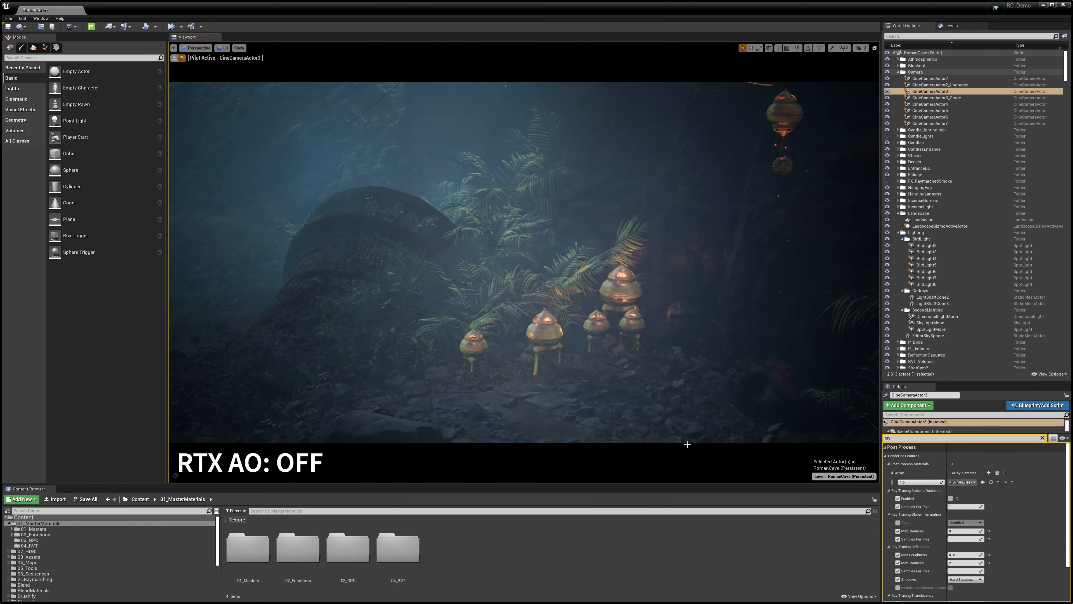
Enable ray tracing ambient occlusion on CineCameraActor3 and edit the Max Roughness of ray tracing reflections on CineCameraActor6.
{"action": "left_click", "coordinate": [951, 498]}
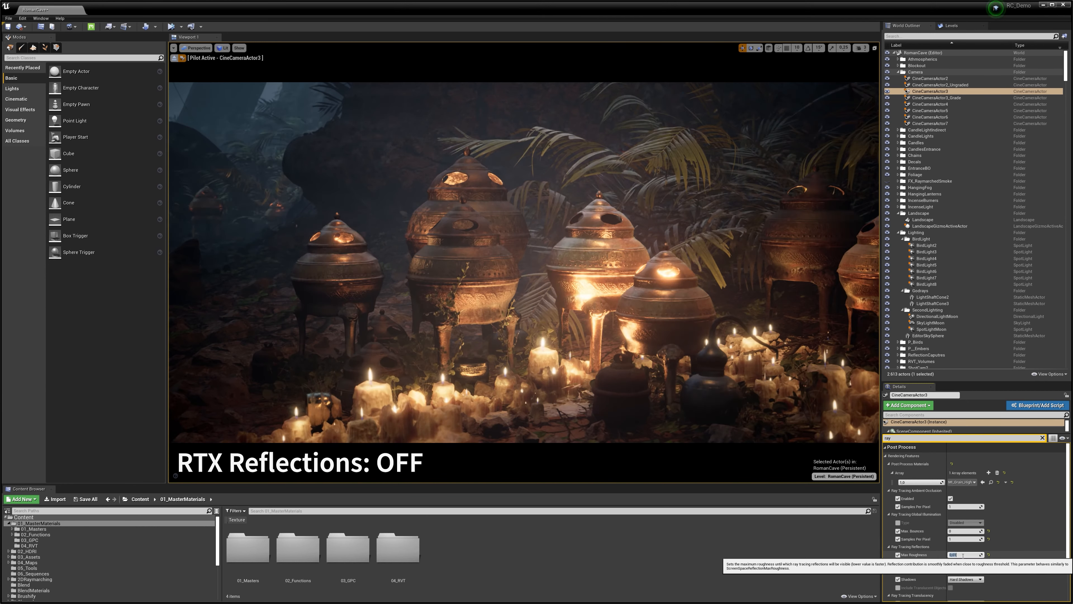
{"action": "left_click", "coordinate": [953, 515]}
{"action": "left_click", "coordinate": [953, 515]}
{"action": "left_click", "coordinate": [953, 515]}
{"action": "left_click", "coordinate": [954, 515]}
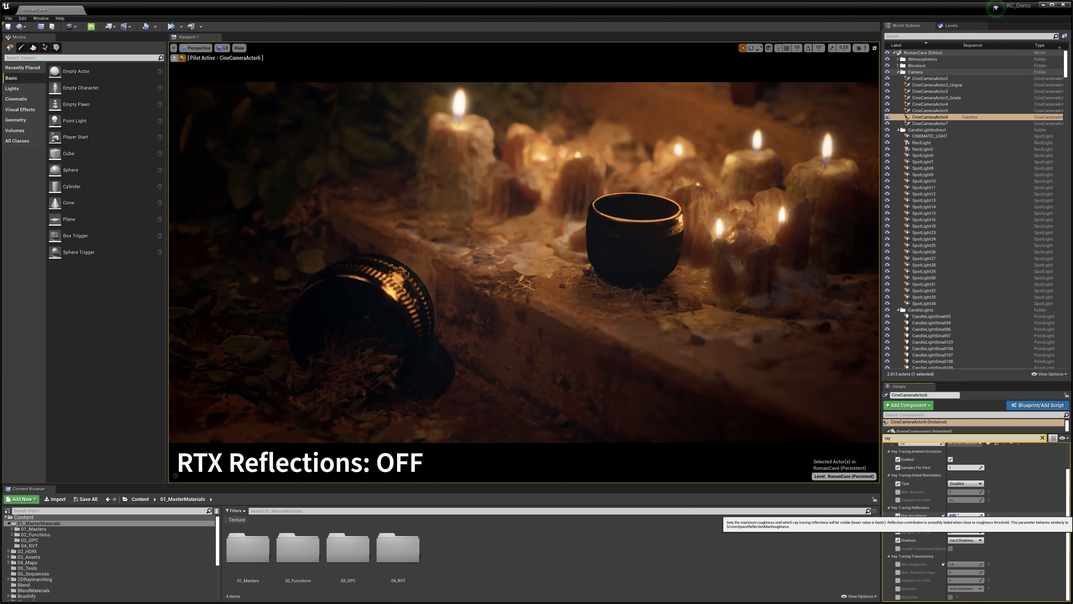
{"action": "left_click", "coordinate": [955, 515]}
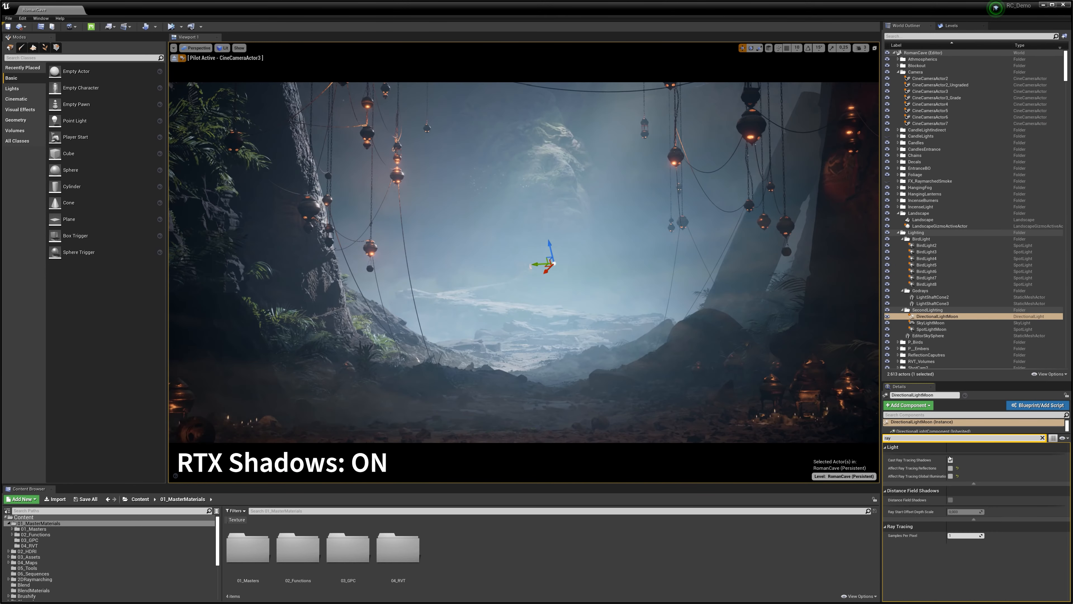
Toggle Cast Ray Tracing Shadows on DirectionalLightMoon to compare the cave and path shadows.
{"action": "left_click", "coordinate": [951, 460]}
{"action": "left_click", "coordinate": [950, 460]}
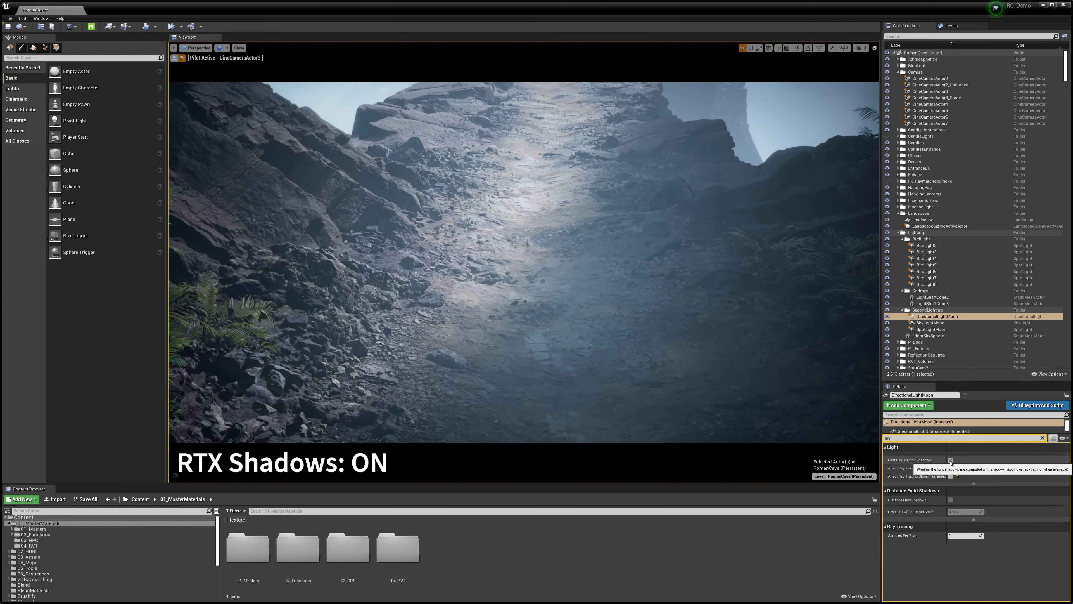
{"action": "left_click", "coordinate": [950, 460]}
{"action": "left_click", "coordinate": [952, 461]}
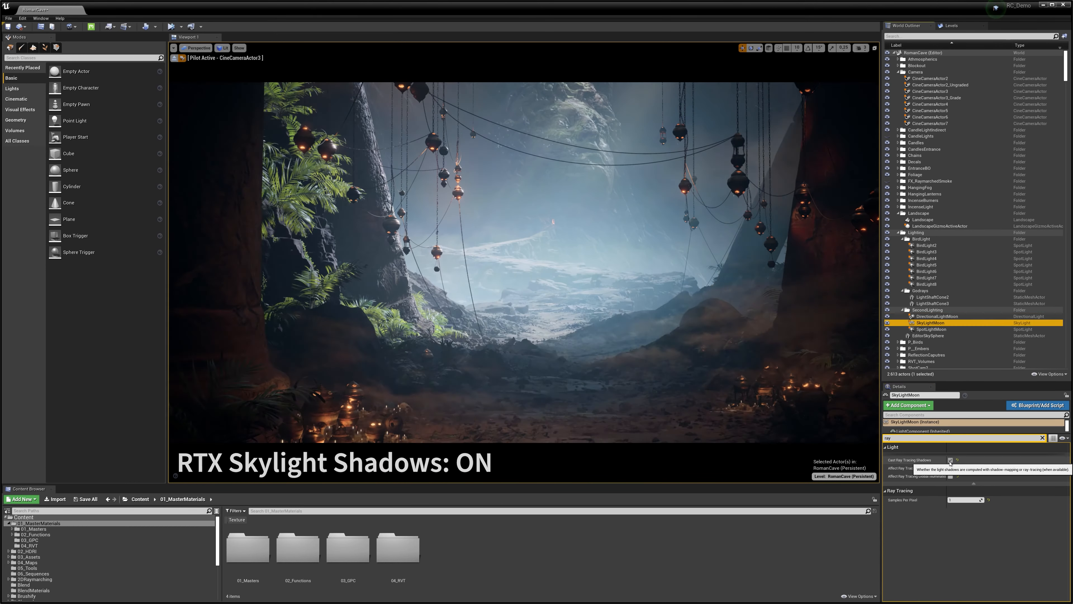
Toggle Cast Ray Tracing Shadows on SkyLightMoon to compare the cave's skylight shadows.
{"action": "left_click", "coordinate": [951, 460]}
{"action": "left_click", "coordinate": [950, 460]}
{"action": "left_click", "coordinate": [950, 460]}
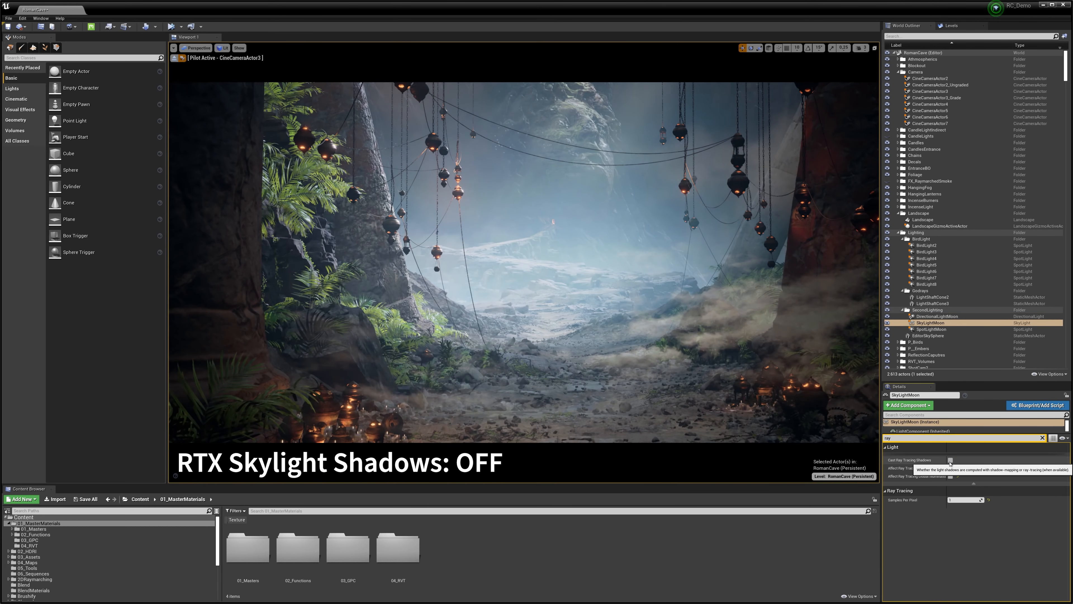
{"action": "left_click", "coordinate": [950, 460]}
{"action": "left_click", "coordinate": [950, 461]}
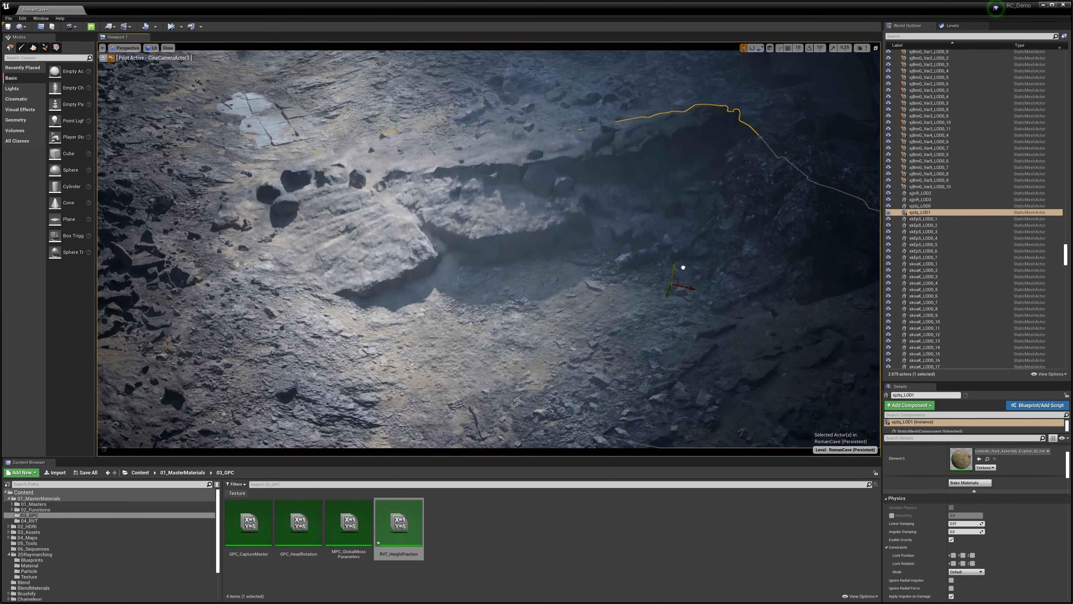
Reposition the selected rock mesh on the path's slope and rotate it into the ground.
{"action": "mouse_move", "coordinate": [683, 267]}
{"action": "left_mouse_down"}
{"action": "mouse_move", "coordinate": [697, 209]}
{"action": "mouse_move", "coordinate": [692, 285]}
{"action": "mouse_move", "coordinate": [688, 271]}
{"action": "left_mouse_up"}
{"action": "key", "text": "e"}
{"action": "mouse_move", "coordinate": [689, 277]}
{"action": "left_mouse_down"}
{"action": "mouse_move", "coordinate": [701, 293]}
{"action": "mouse_move", "coordinate": [674, 259]}
{"action": "mouse_move", "coordinate": [670, 319]}
{"action": "mouse_move", "coordinate": [683, 292]}
{"action": "mouse_move", "coordinate": [678, 311]}
{"action": "left_mouse_up"}
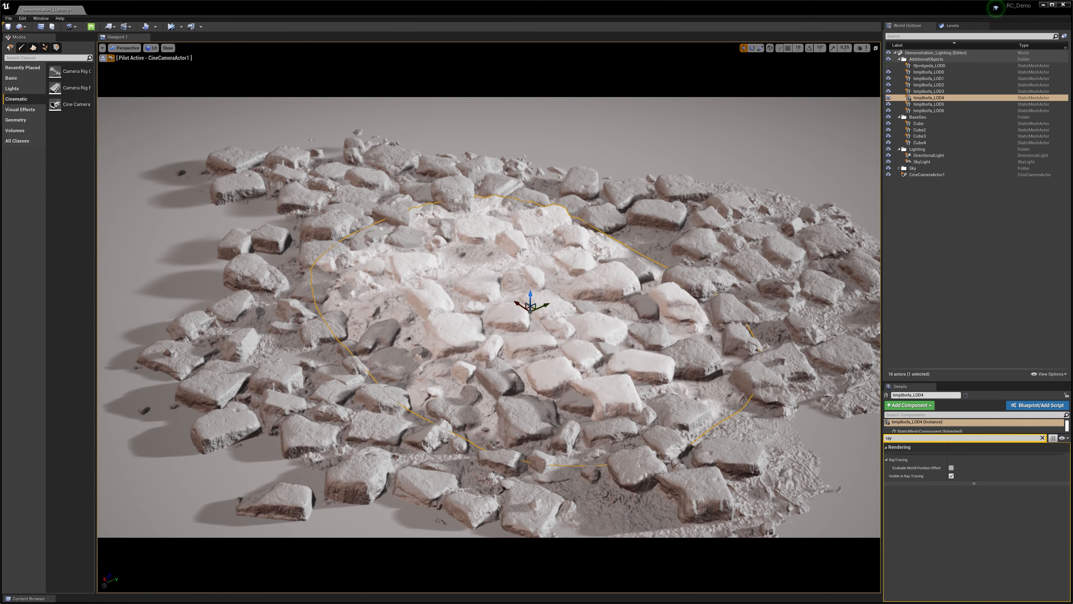
Highlight the DitherTemporalAA, Offset and Multiply nodes and inspect their link to Pixel Depth Offset in the demo material.
{"action": "left_click_drag", "start_coordinate": [388, 276], "coordinate": [714, 420]}
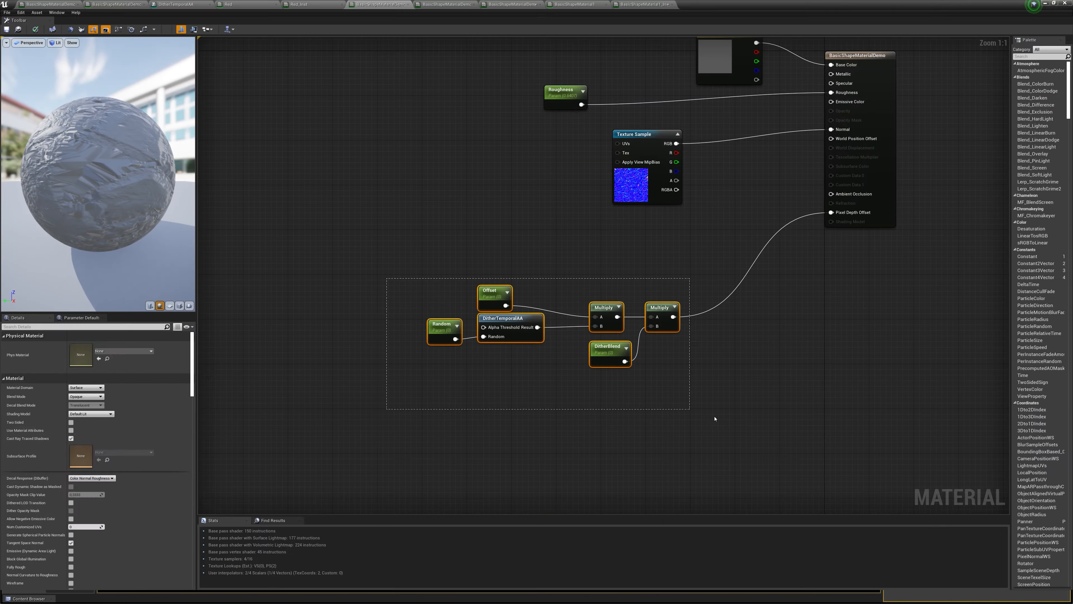
{"action": "left_click", "coordinate": [888, 211]}
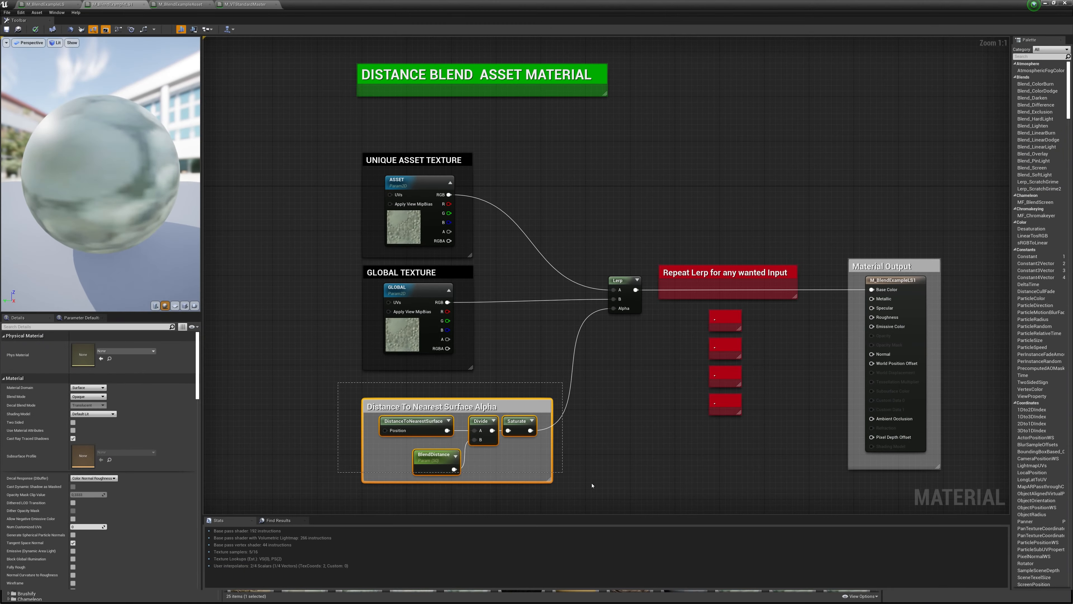
Examine the distance blend asset material, covering its nearest-surface alpha, unique and global textures, Lerp and material output.
{"action": "left_click_drag", "start_coordinate": [592, 485], "coordinate": [630, 504]}
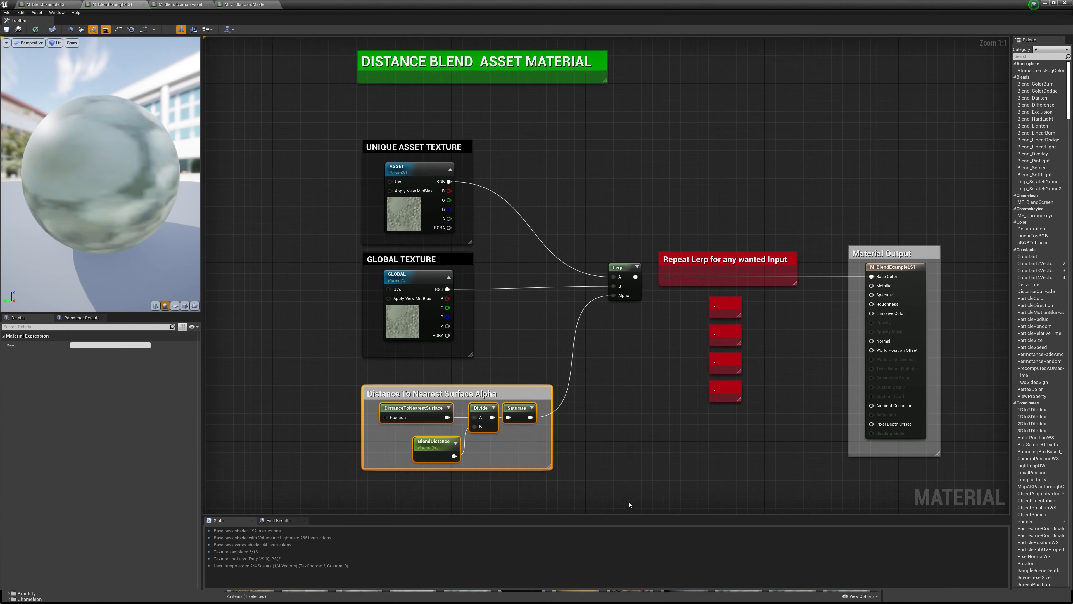
{"action": "left_click_drag", "start_coordinate": [322, 128], "coordinate": [549, 239]}
{"action": "left_click_drag", "start_coordinate": [319, 255], "coordinate": [434, 295]}
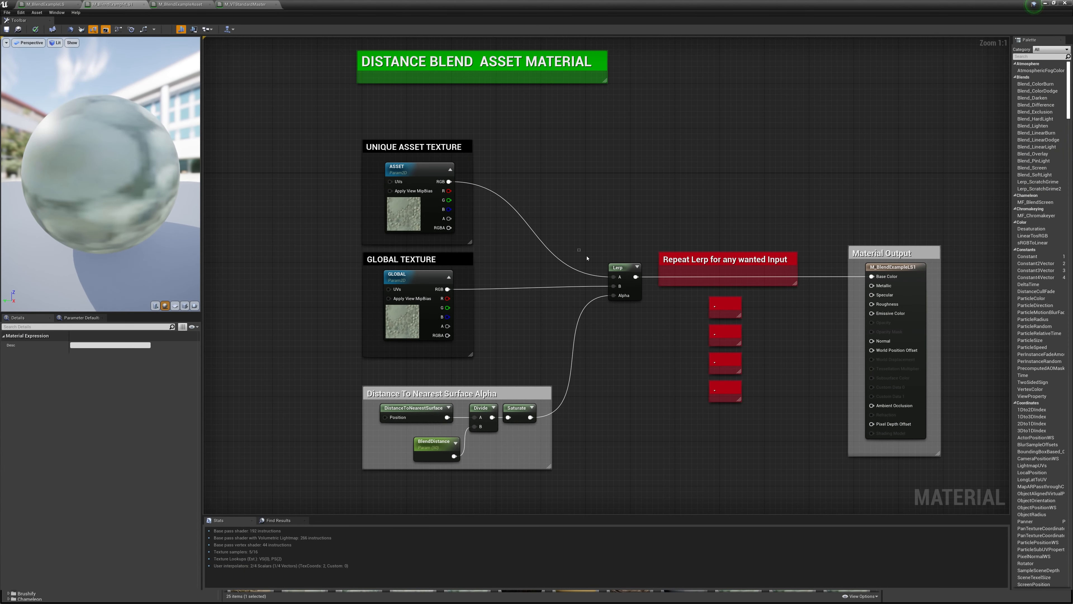
{"action": "left_click", "coordinate": [832, 275]}
{"action": "left_click", "coordinate": [780, 259]}
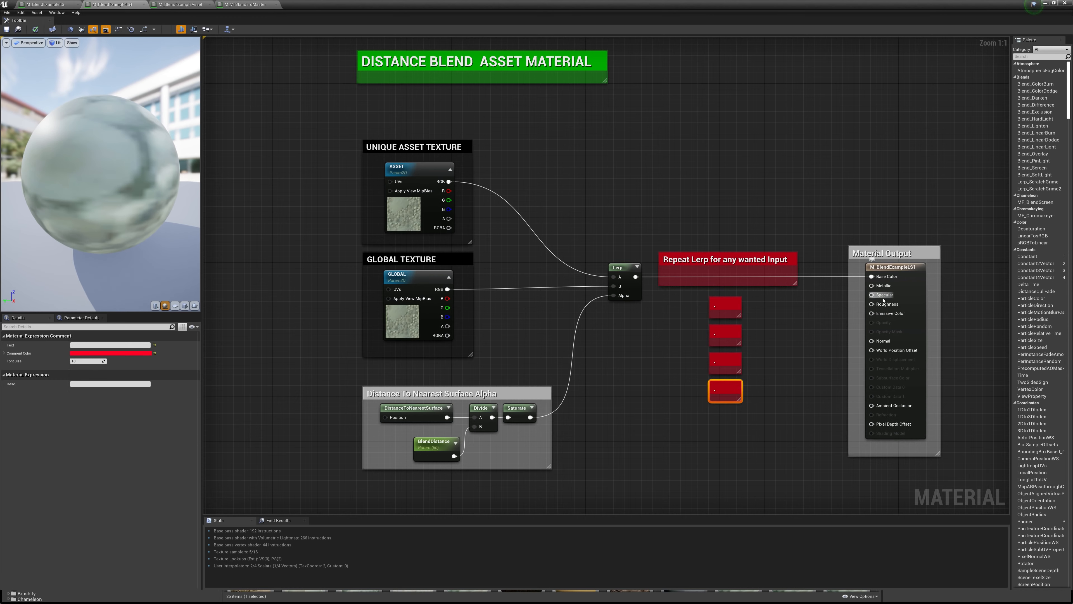
{"action": "left_click", "coordinate": [883, 316]}
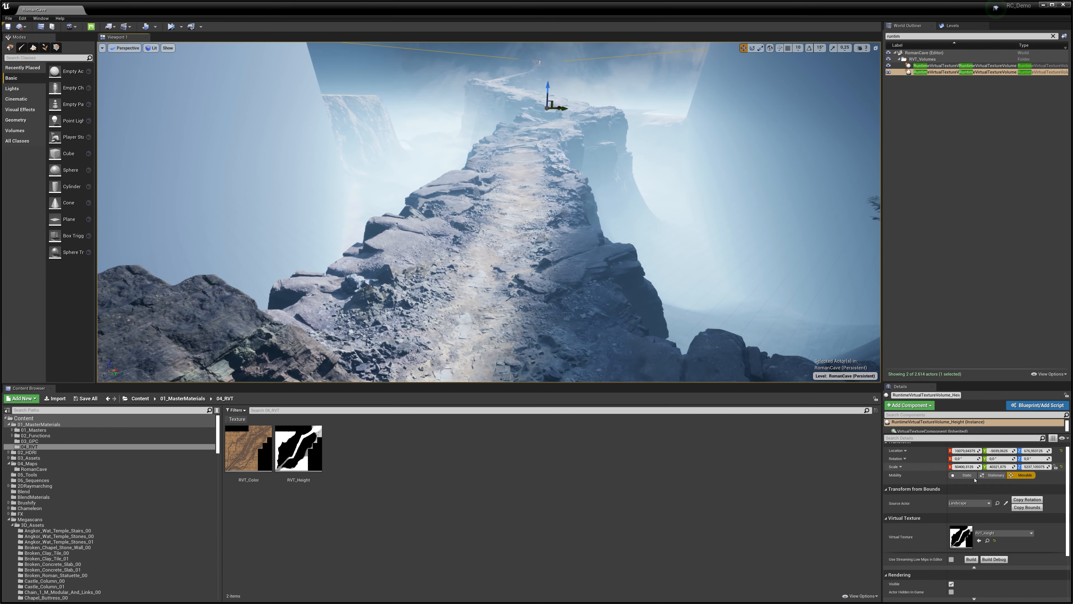
Review the transform, source actor and virtual texture settings of the height runtime virtual texture volume.
{"action": "left_click", "coordinate": [971, 503]}
{"action": "left_click", "coordinate": [909, 492]}
{"action": "scroll", "coordinate": [898, 501], "scroll_direction": "down", "scroll_amount": 3}
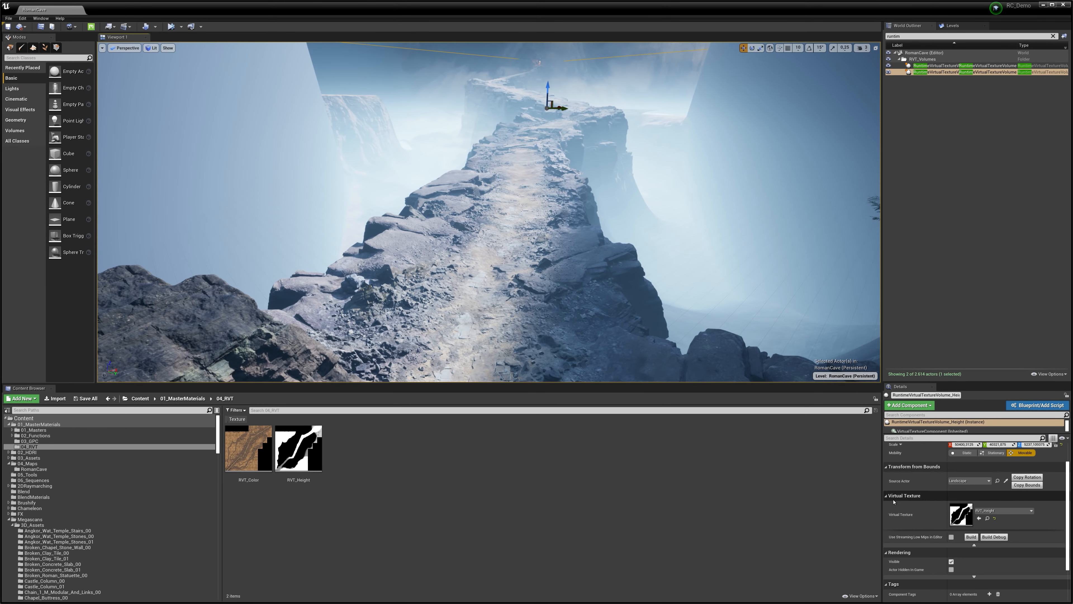
{"action": "scroll", "coordinate": [898, 500], "scroll_direction": "up", "scroll_amount": 4}
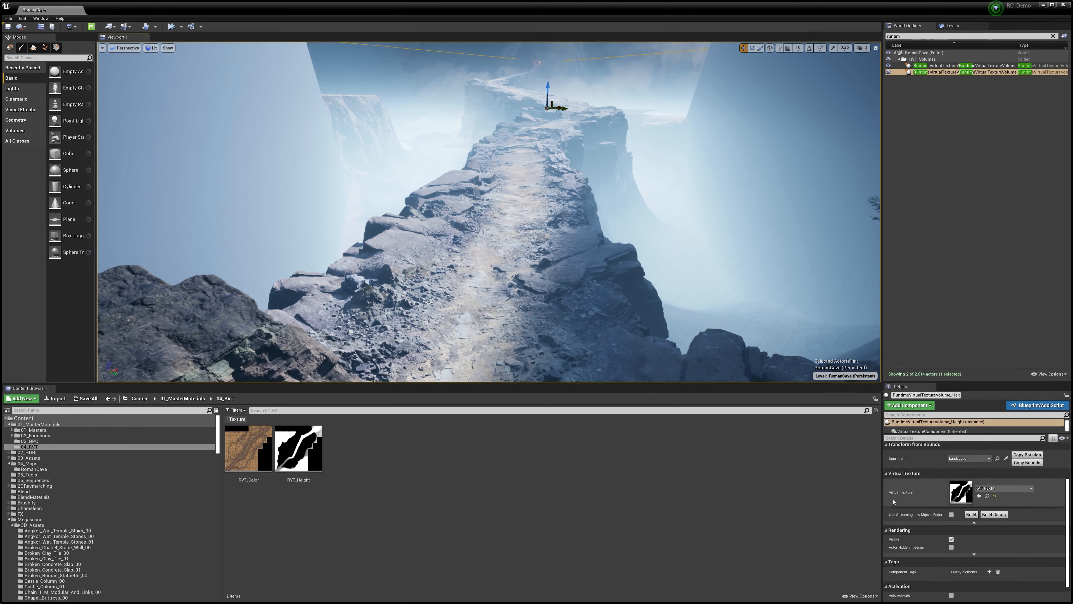
Open the RVT_Height asset, inspect its size and virtual texture content settings, and open RVT_Color.
{"action": "double_click", "coordinate": [303, 447]}
{"action": "left_click_drag", "start_coordinate": [566, 4], "coordinate": [573, 189]}
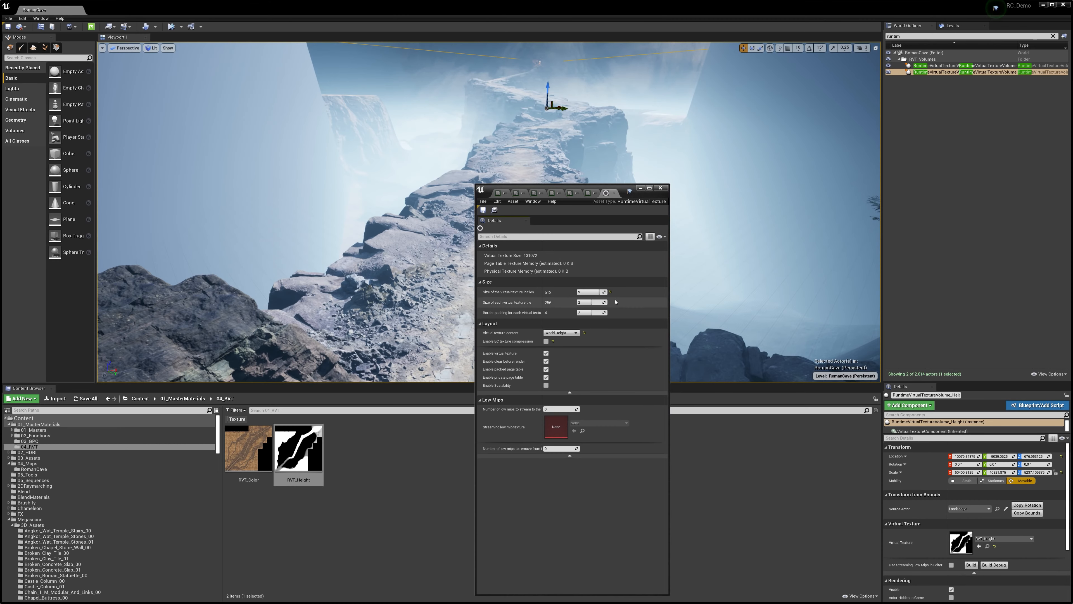
{"action": "mouse_move", "coordinate": [536, 293]}
{"action": "mouse_move", "coordinate": [522, 314]}
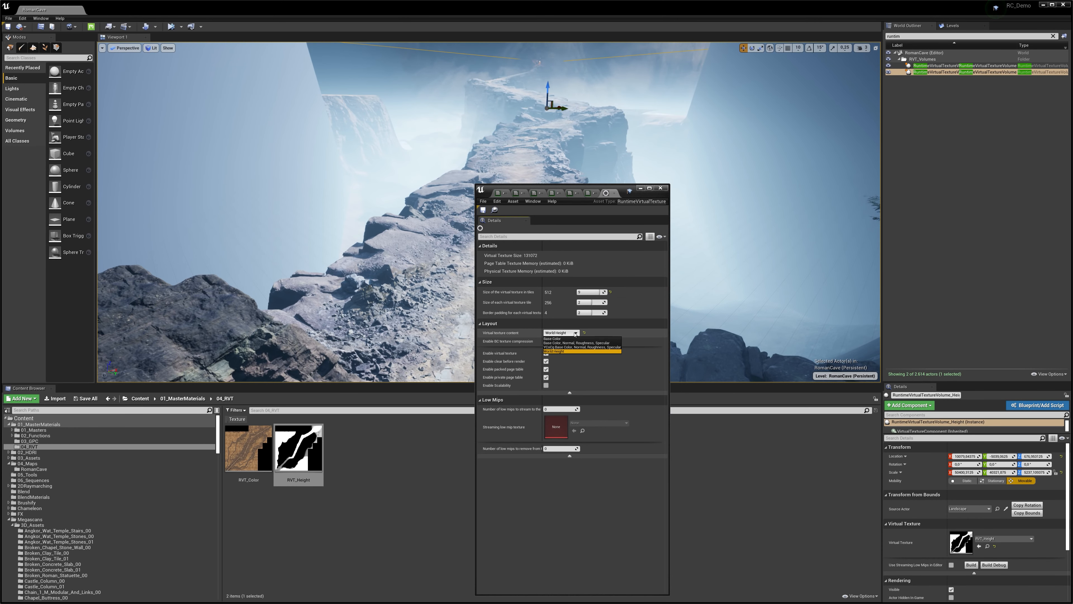
{"action": "double_click", "coordinate": [249, 448]}
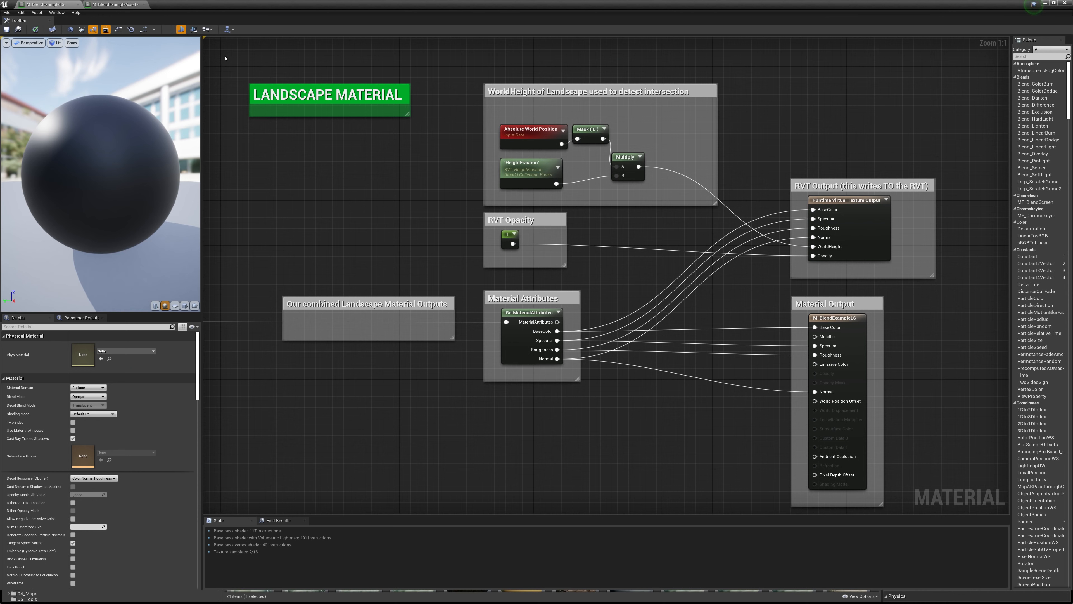
Examine the landscape material's combined outputs, material output and Runtime Virtual Texture Output node.
{"action": "left_click", "coordinate": [252, 263]}
{"action": "left_click_drag", "start_coordinate": [459, 363], "coordinate": [459, 363]}
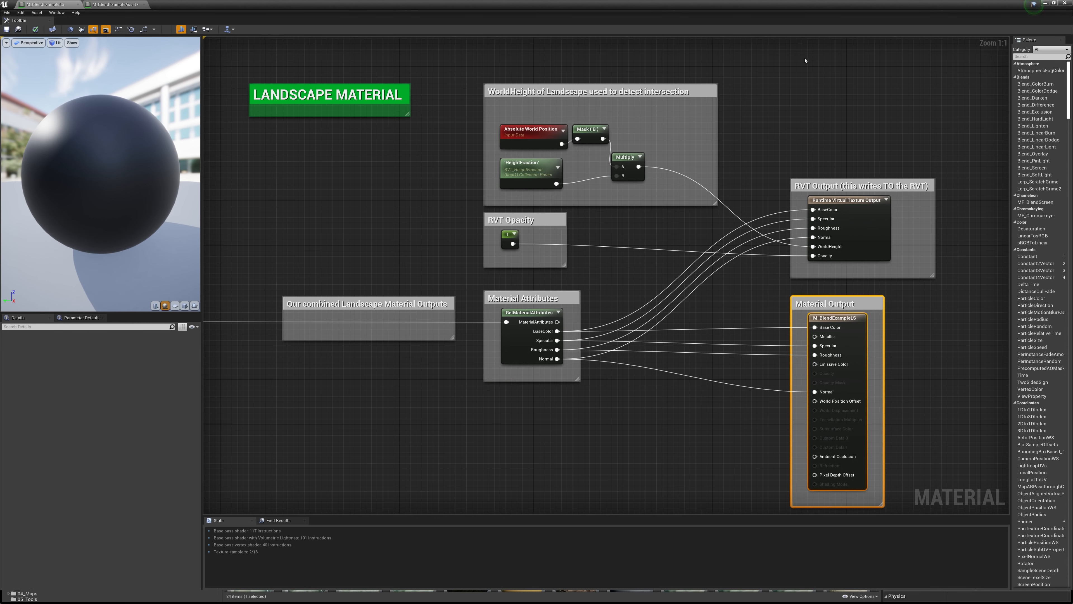
{"action": "left_click_drag", "start_coordinate": [758, 96], "coordinate": [853, 212]}
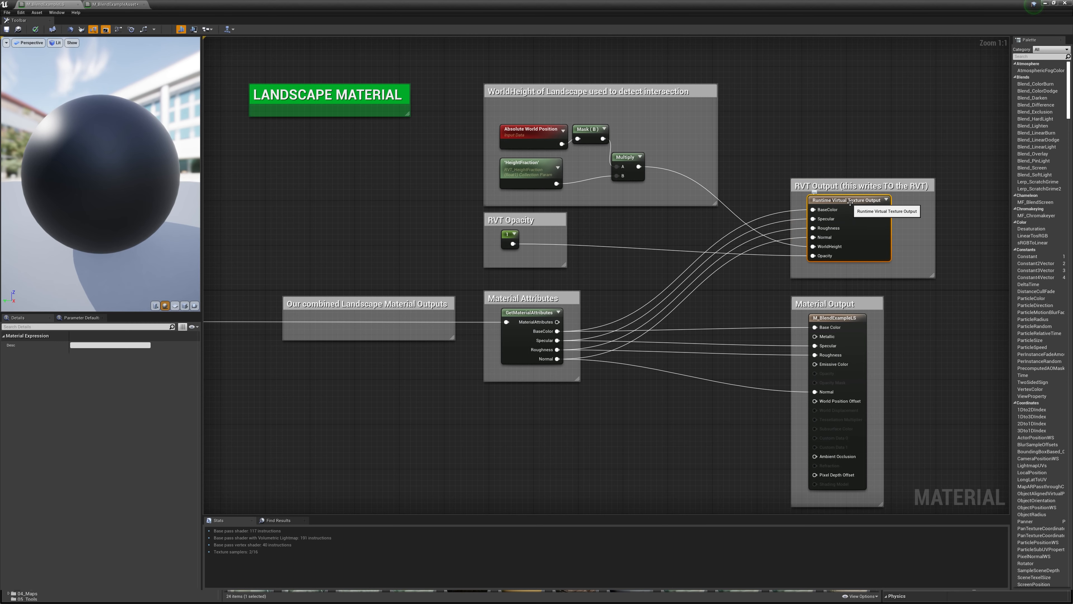
Examine the asset material's RVT input, WorldHeight mask and Lerp nodes by highlighting each group.
{"action": "left_click_drag", "start_coordinate": [168, 60], "coordinate": [386, 131]}
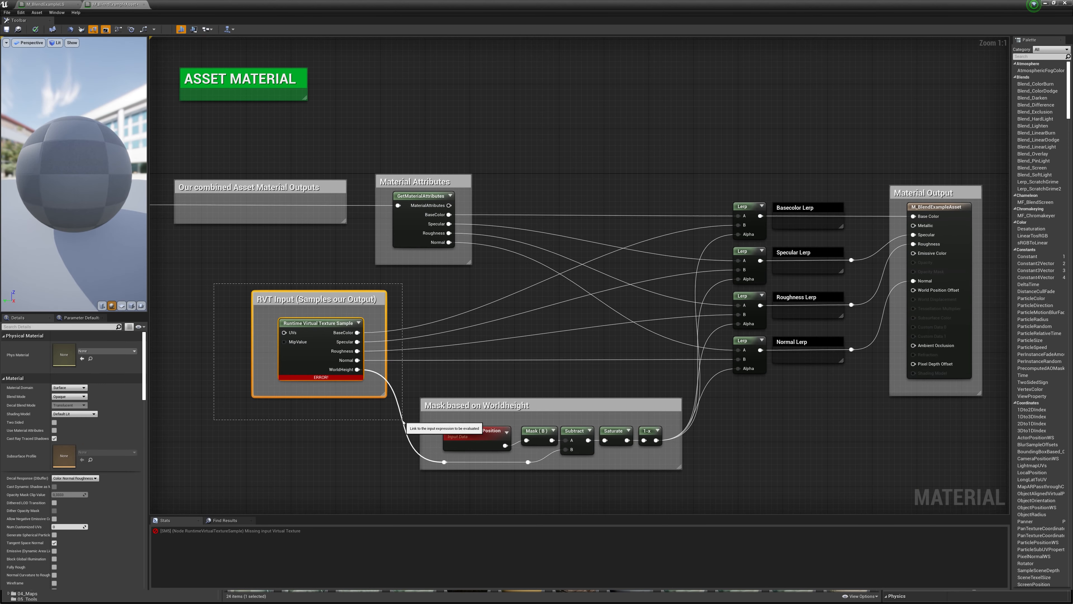
{"action": "left_click_drag", "start_coordinate": [403, 421], "coordinate": [403, 421]}
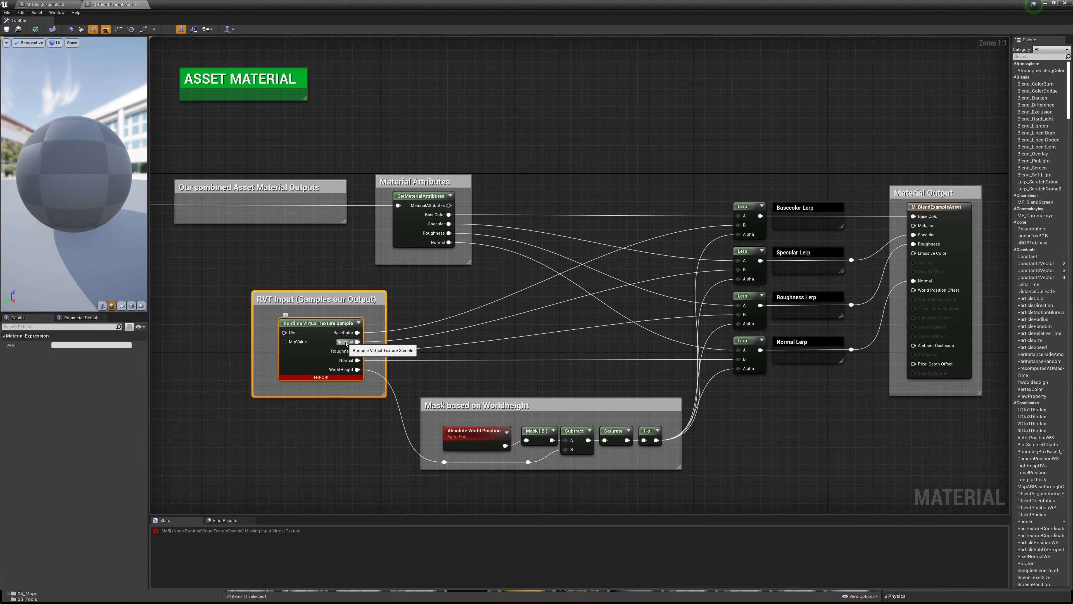
{"action": "left_click_drag", "start_coordinate": [420, 381], "coordinate": [702, 479]}
{"action": "left_click_drag", "start_coordinate": [711, 191], "coordinate": [763, 237]}
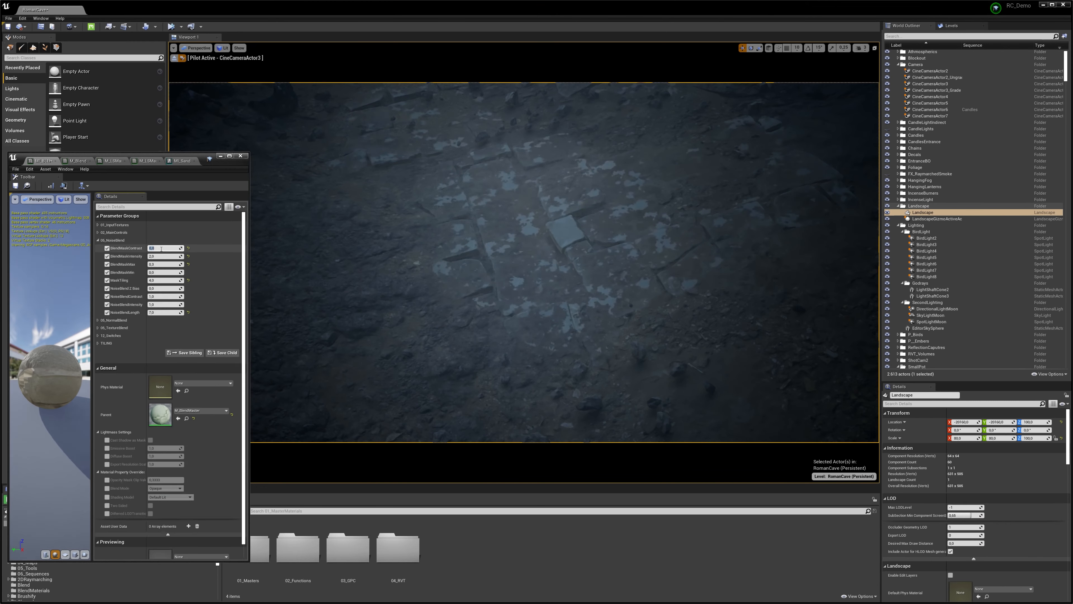
Adjust the minimum, intensity and tiling of the noise blend mask in the ground material instance.
{"action": "left_click", "coordinate": [163, 271]}
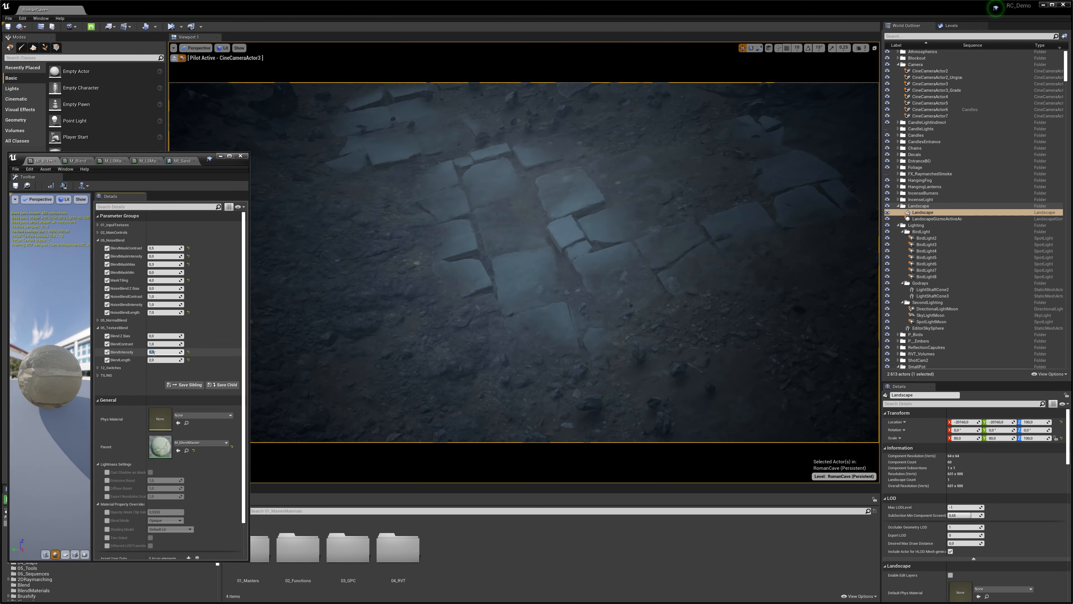
{"action": "left_click", "coordinate": [159, 256]}
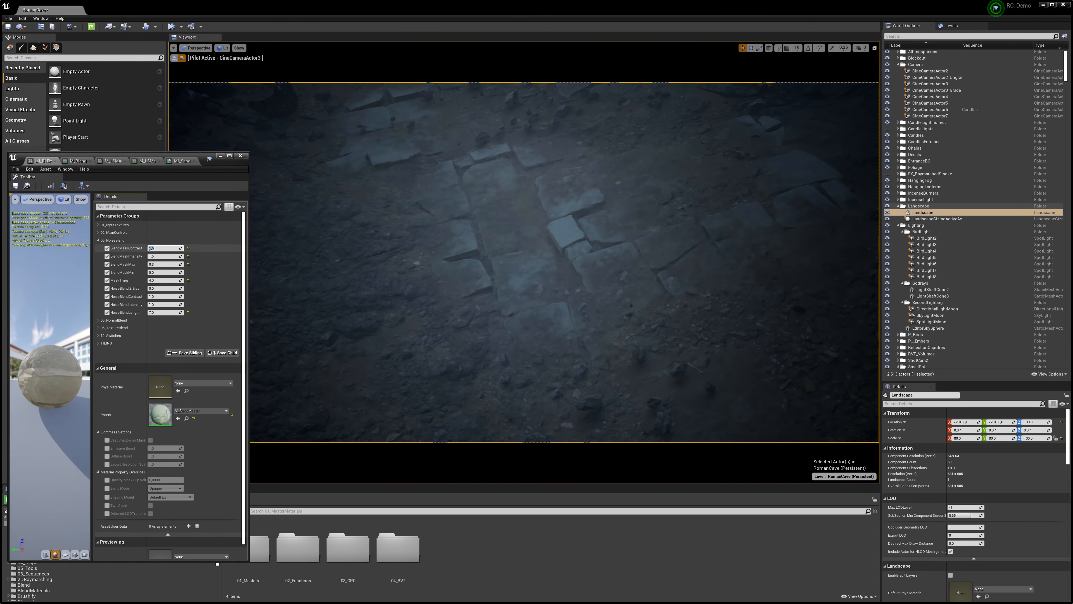
{"action": "left_click_drag", "start_coordinate": [165, 281], "coordinate": [152, 280]}
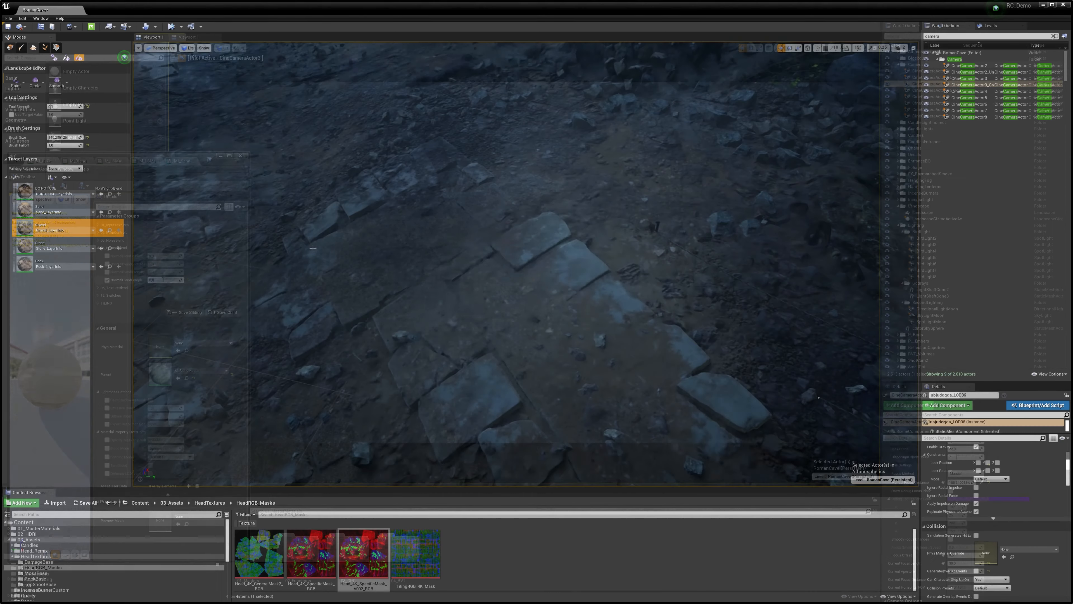
Choose the Sand landscape target layer for painting the ground around the stone slabs.
{"action": "right_click_drag", "start_coordinate": [407, 362], "coordinate": [407, 342]}
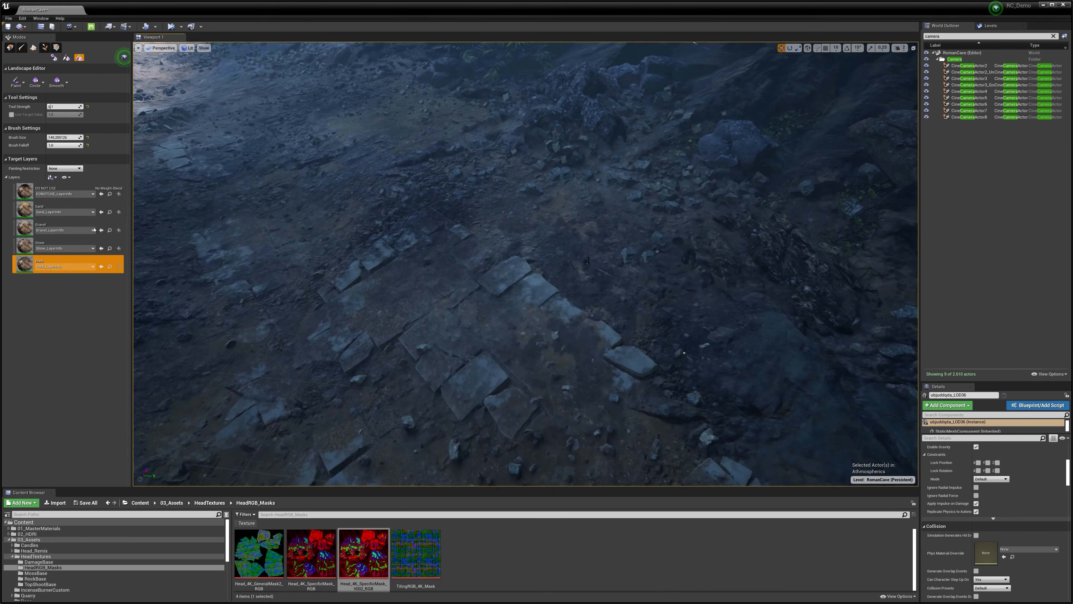
{"action": "left_click", "coordinate": [67, 207]}
{"action": "right_click_drag", "start_coordinate": [415, 296], "coordinate": [416, 317]}
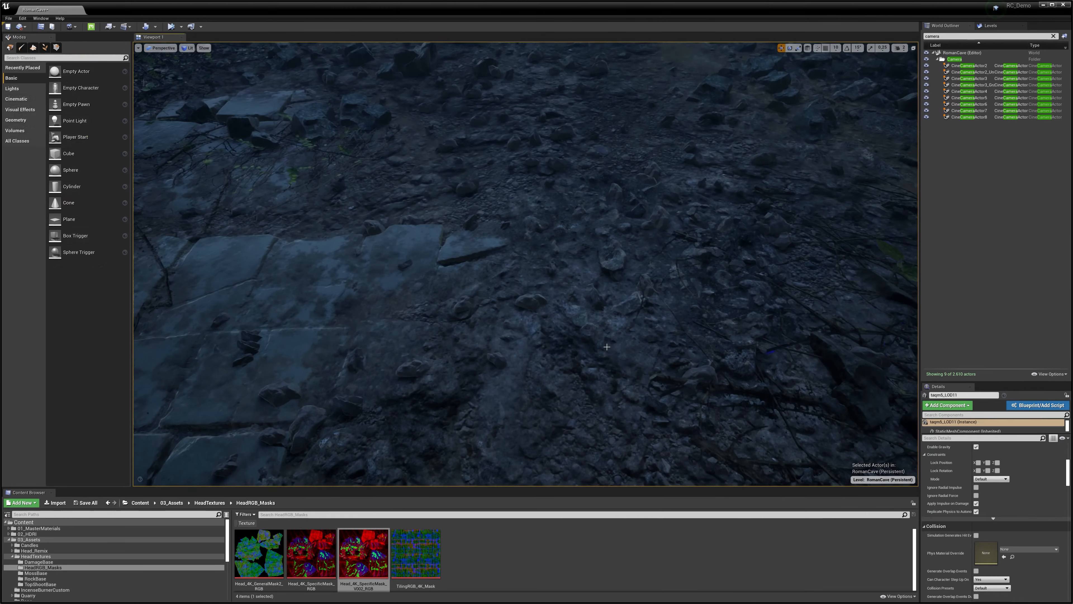
Pick spots on the rocky ground beside the stone slabs.
{"action": "left_click", "coordinate": [612, 347]}
{"action": "left_click", "coordinate": [644, 272]}
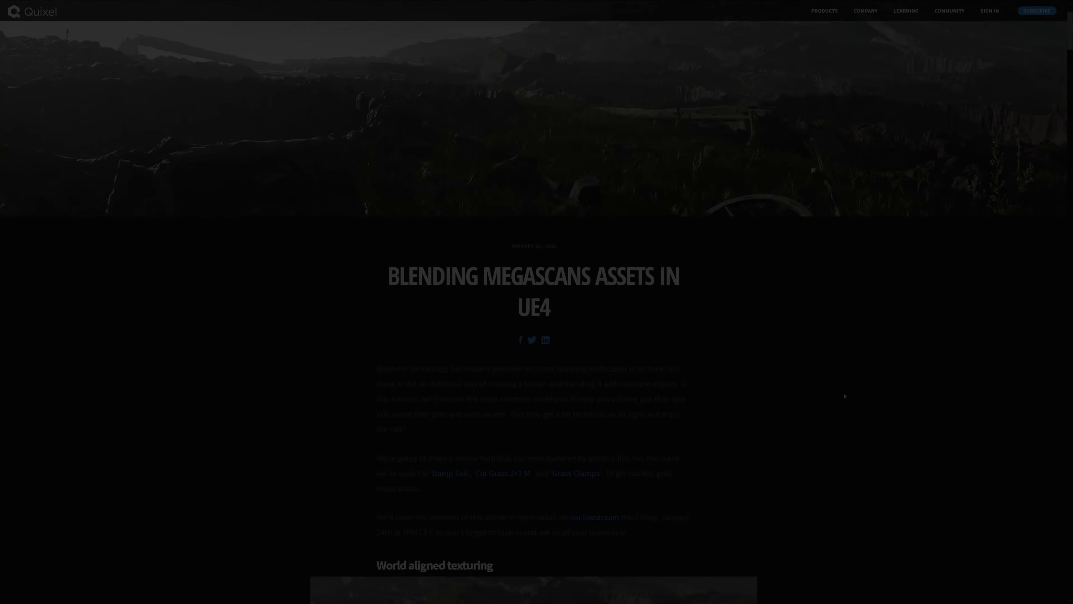
Look through the Quixel article on blending Megascans assets in UE4, from world aligned texturing to distance field blending.
{"action": "scroll", "coordinate": [844, 394], "scroll_direction": "down", "scroll_amount": 15}
{"action": "scroll", "coordinate": [846, 394], "scroll_direction": "down", "scroll_amount": 20}
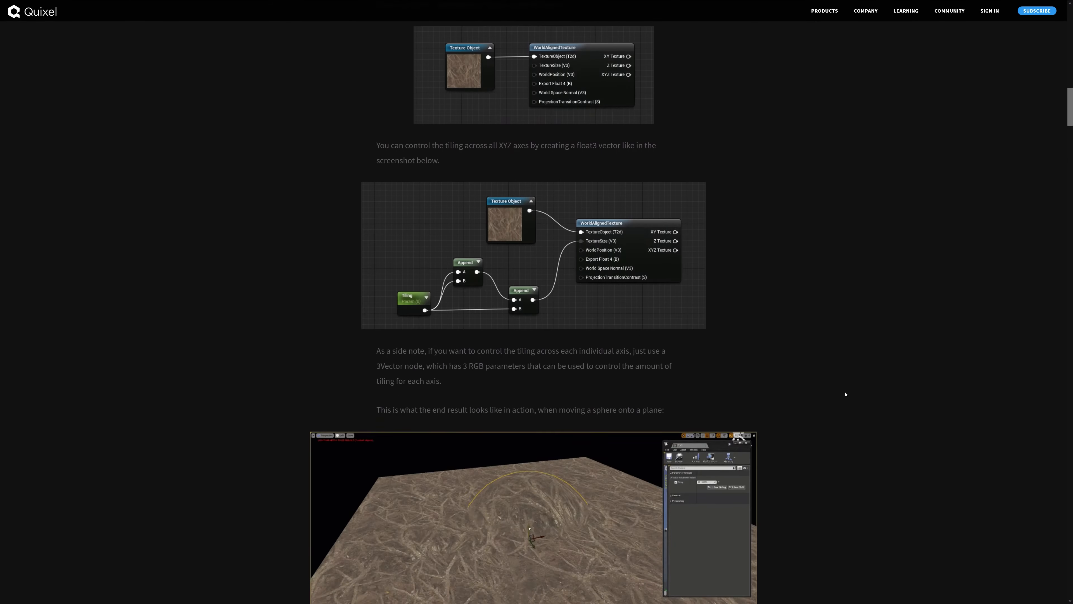
{"action": "scroll", "coordinate": [845, 394], "scroll_direction": "down", "scroll_amount": 20}
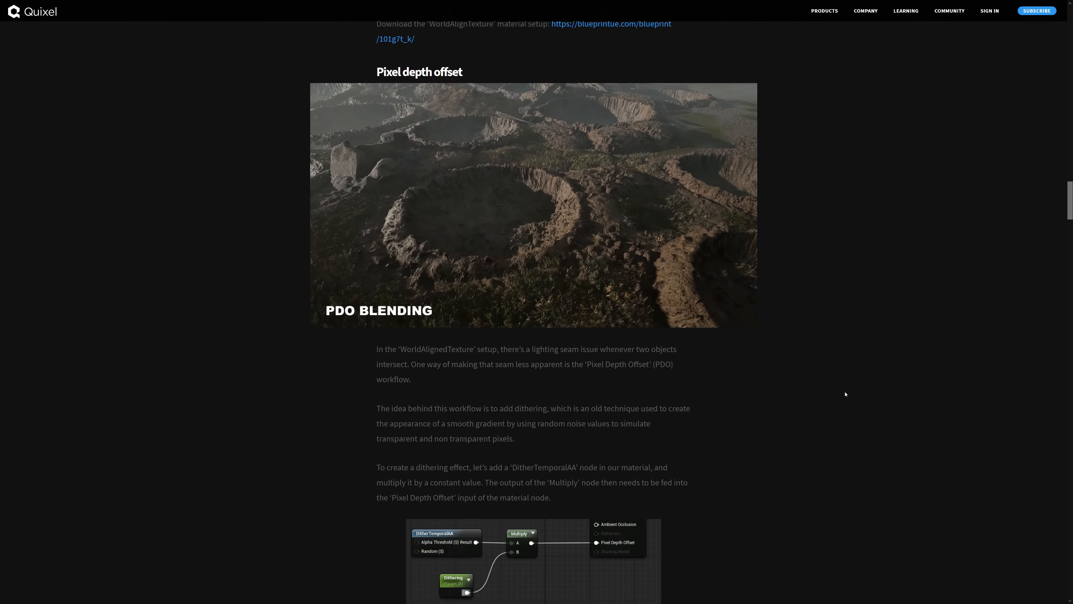
{"action": "scroll", "coordinate": [846, 394], "scroll_direction": "down", "scroll_amount": 20}
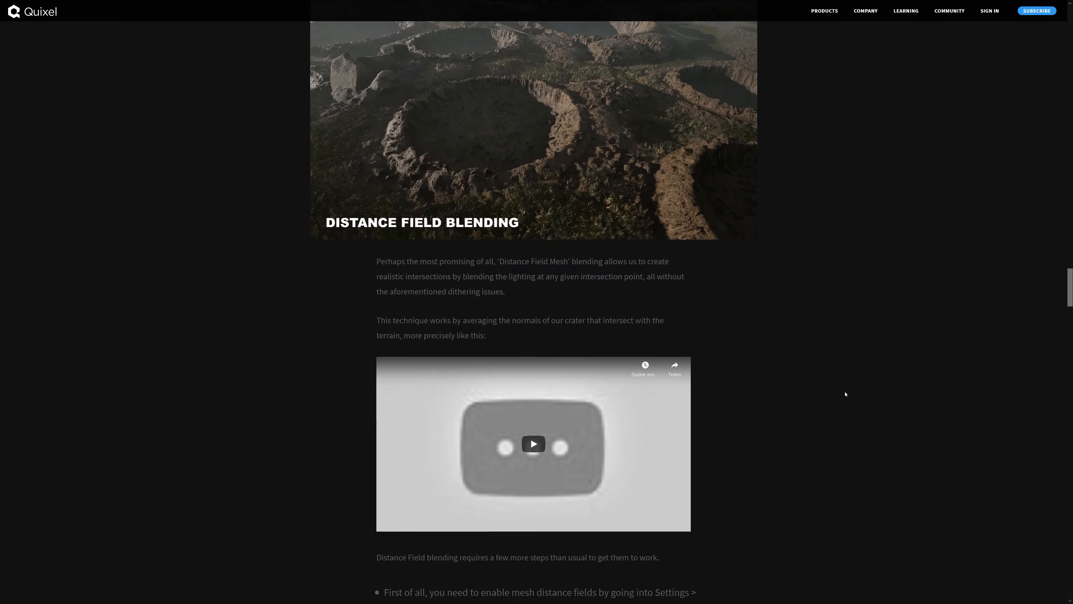
Read on in the Quixel blending article from the distance field blending section to runtime virtual texturing.
{"action": "scroll", "coordinate": [846, 394], "scroll_direction": "down", "scroll_amount": 20}
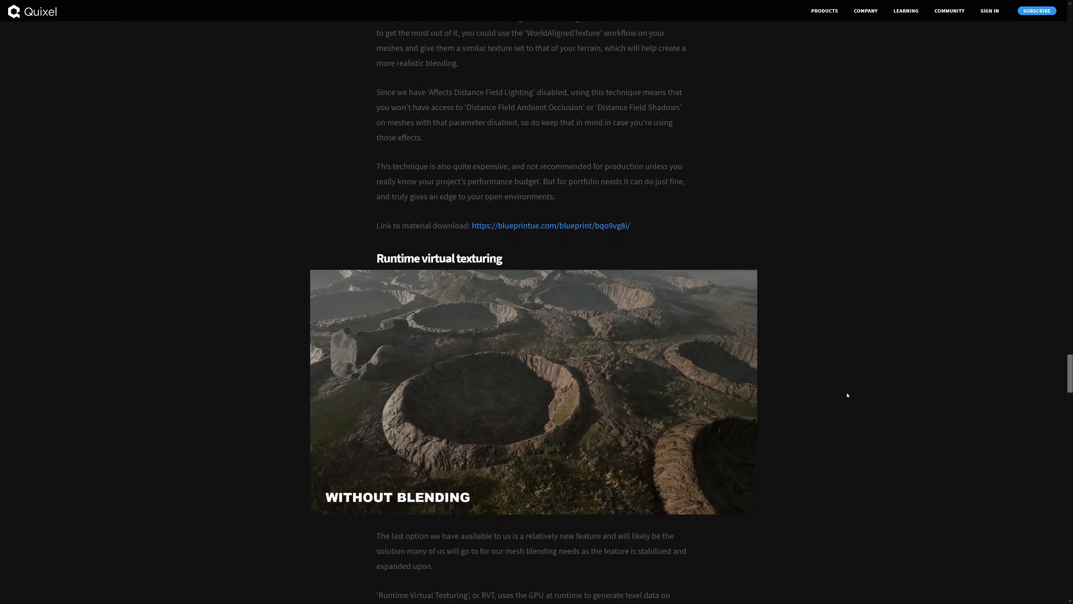
{"action": "scroll", "coordinate": [847, 395], "scroll_direction": "down", "scroll_amount": 10}
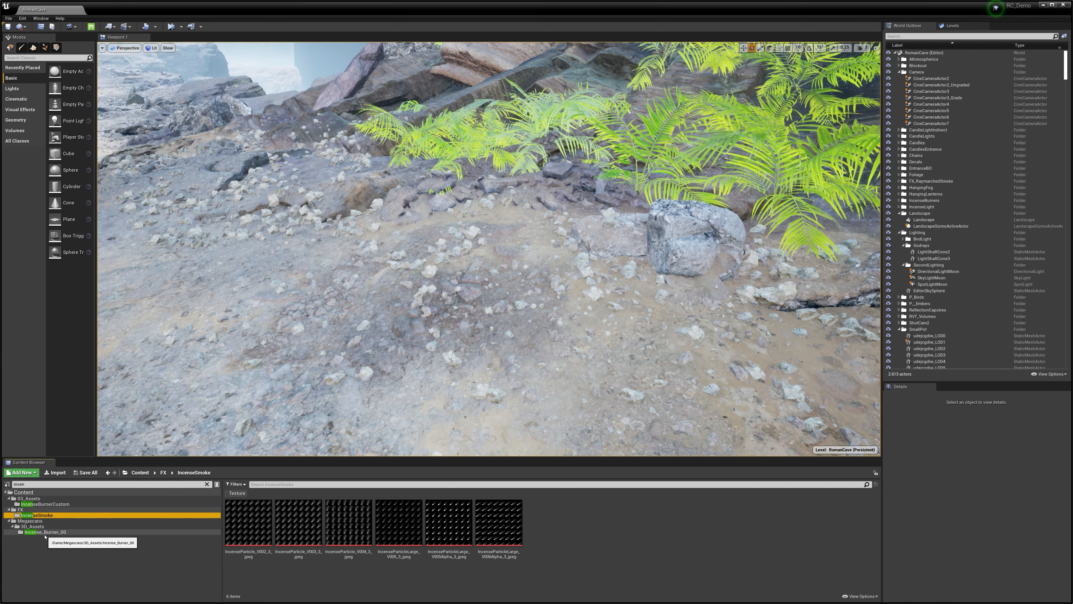
Place the Incense_Burner_00 mesh on the rocky ground, rotate it by -90 to stand upright, and position it in front of the ferns.
{"action": "left_click_drag", "start_coordinate": [548, 522], "coordinate": [558, 296]}
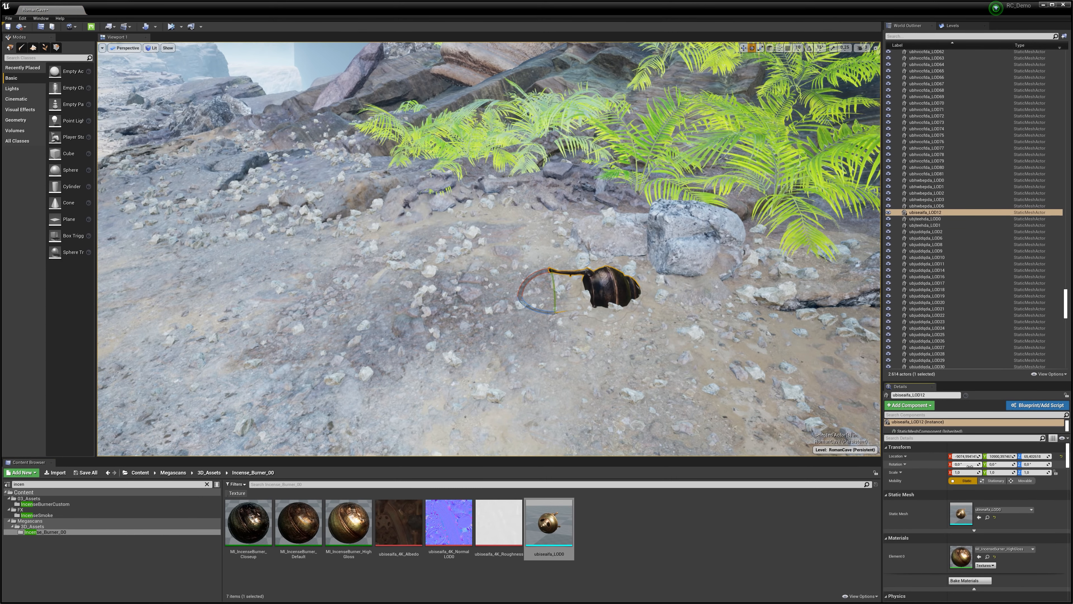
{"action": "type", "text": "-90"}
{"action": "key", "text": "Return"}
{"action": "right_click_drag", "start_coordinate": [579, 301], "coordinate": [565, 292]}
{"action": "key", "text": "w"}
{"action": "left_click_drag", "start_coordinate": [561, 308], "coordinate": [511, 277]}
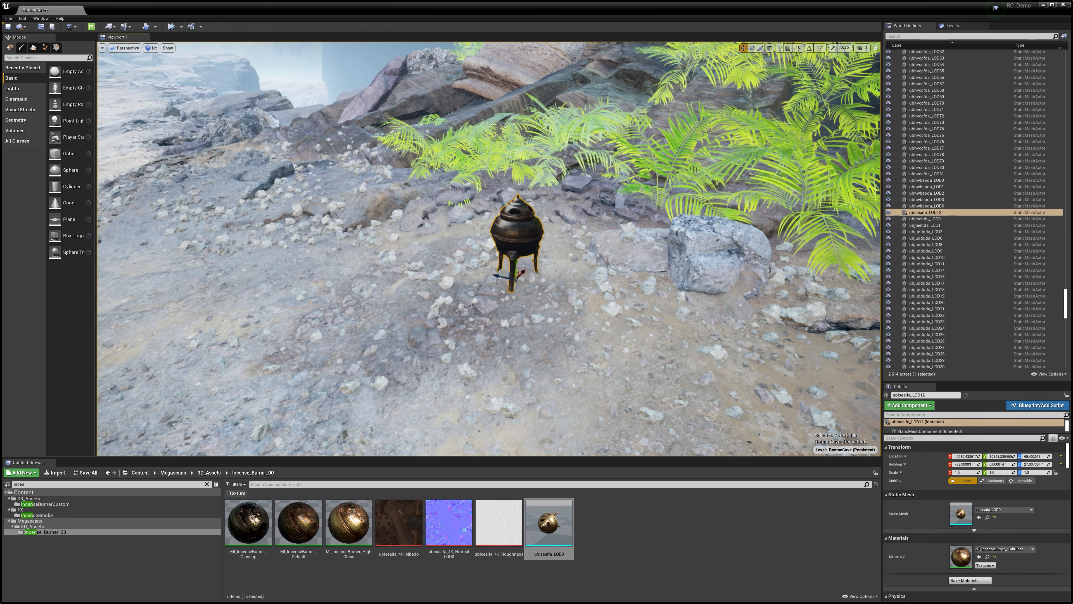
Add a larger copy of the incense burner behind it, plus a tipped-over burner and the IncenseBurnerCUstom mesh on the ground nearby.
{"action": "left_click_drag", "start_coordinate": [529, 252], "coordinate": [583, 239], "text": "alt"}
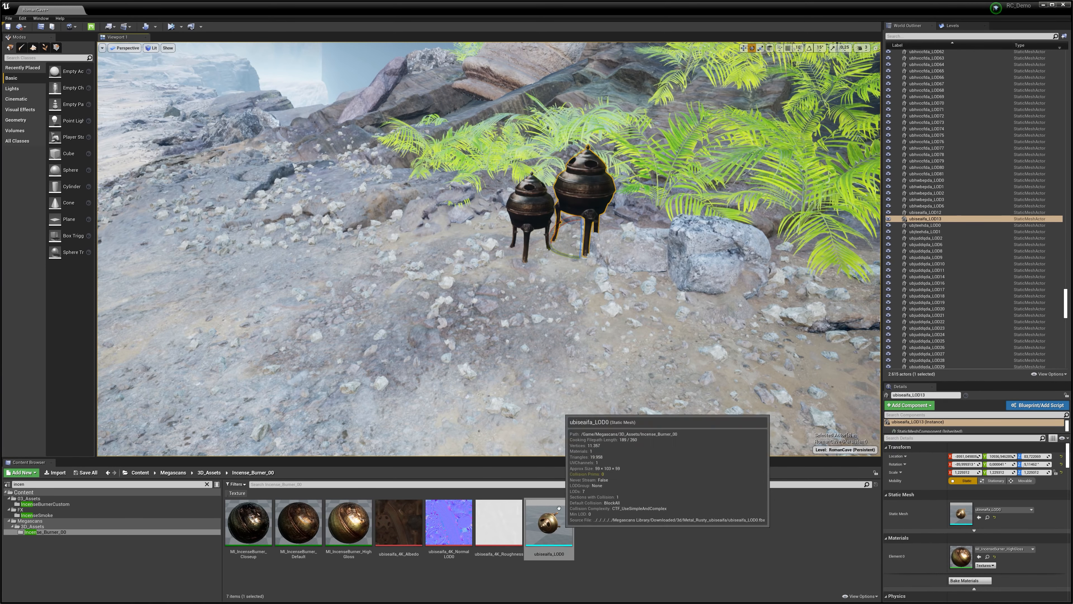
{"action": "left_click_drag", "start_coordinate": [549, 525], "coordinate": [532, 264]}
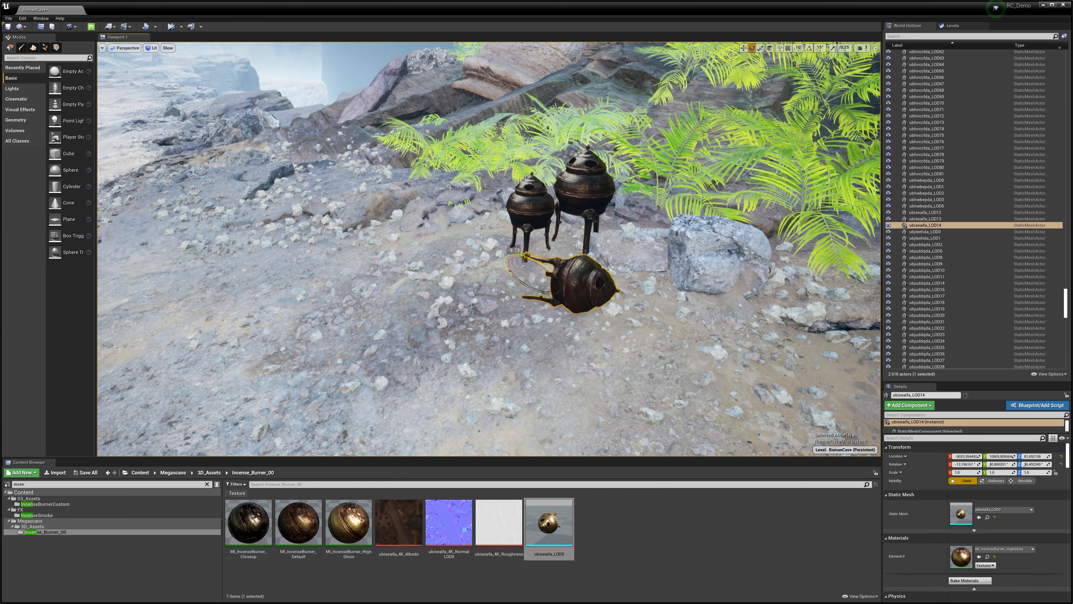
{"action": "key", "text": "ctrl+z"}
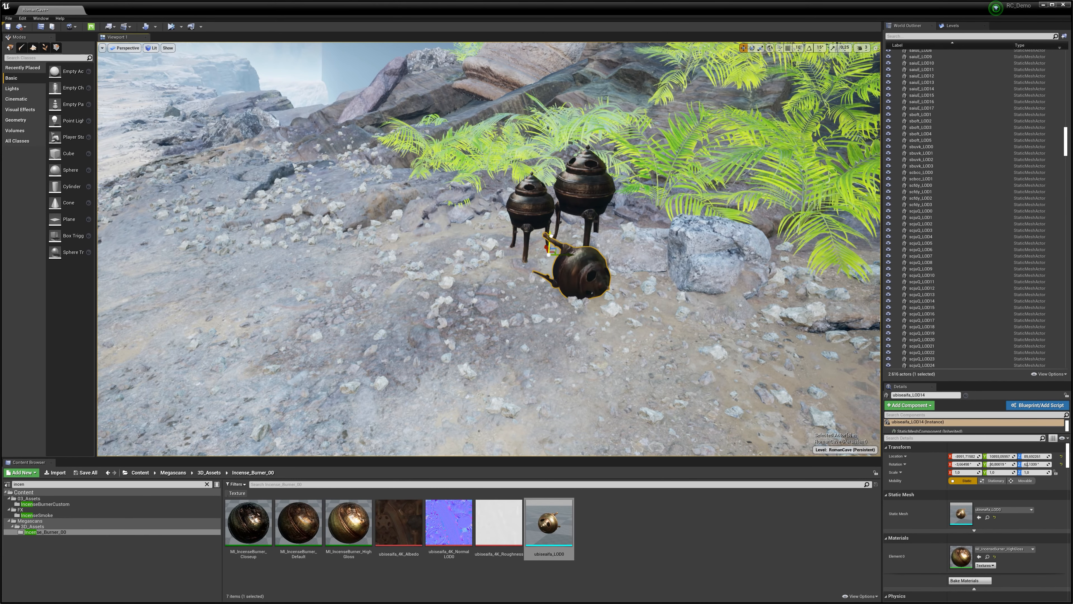
{"action": "left_click", "coordinate": [45, 504]}
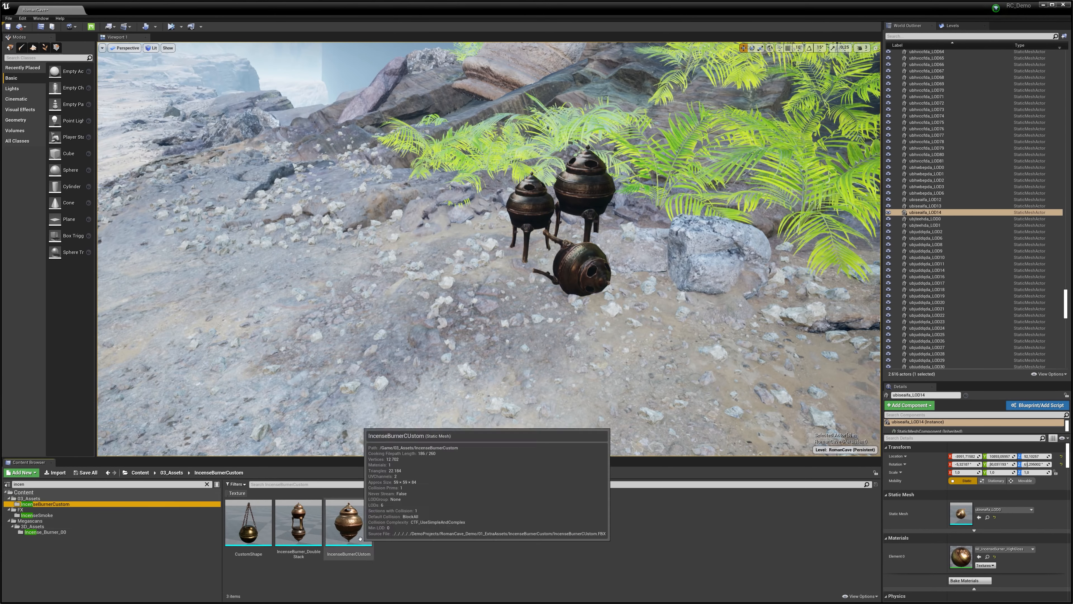
{"action": "left_click_drag", "start_coordinate": [349, 522], "coordinate": [427, 295]}
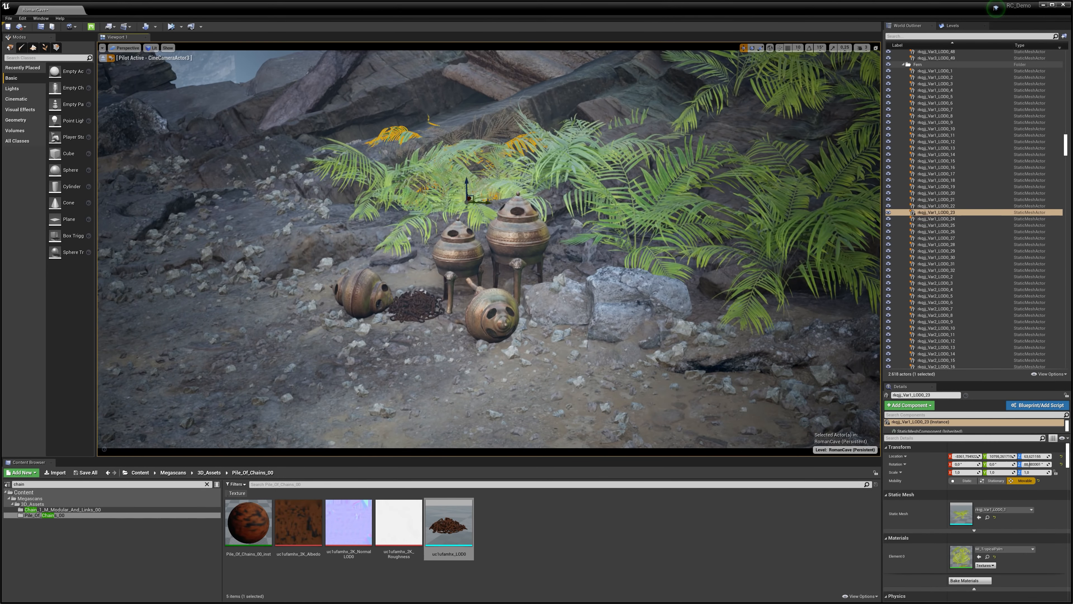
Shift a fern in behind the burners and arrange the Icelandic rock assemblies around them, moving the pale rock behind the tipped burner.
{"action": "left_click_drag", "start_coordinate": [468, 182], "coordinate": [480, 206]}
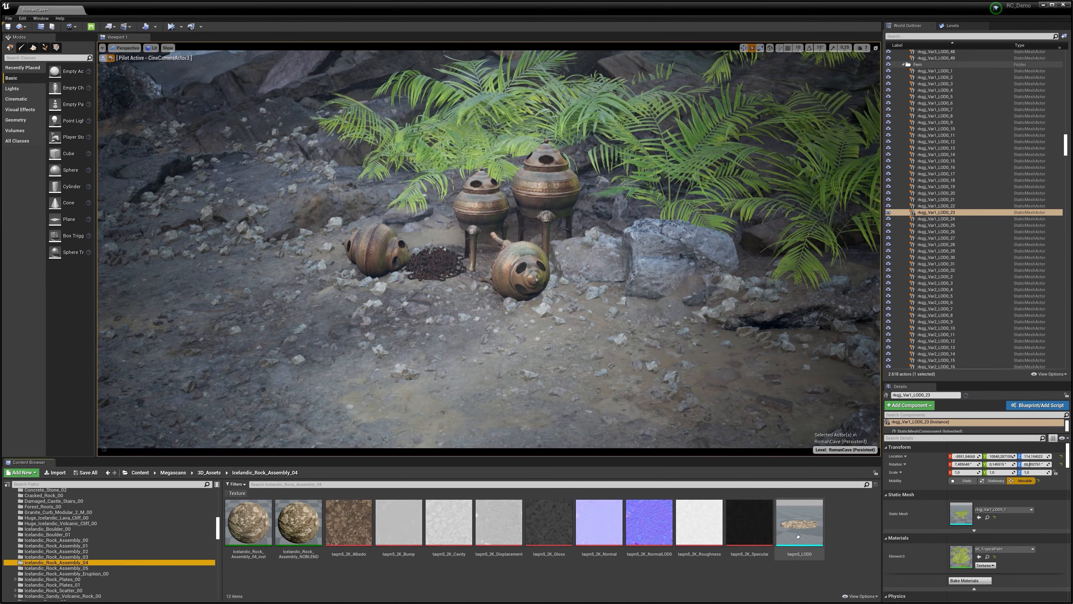
{"action": "left_click_drag", "start_coordinate": [448, 368], "coordinate": [420, 231]}
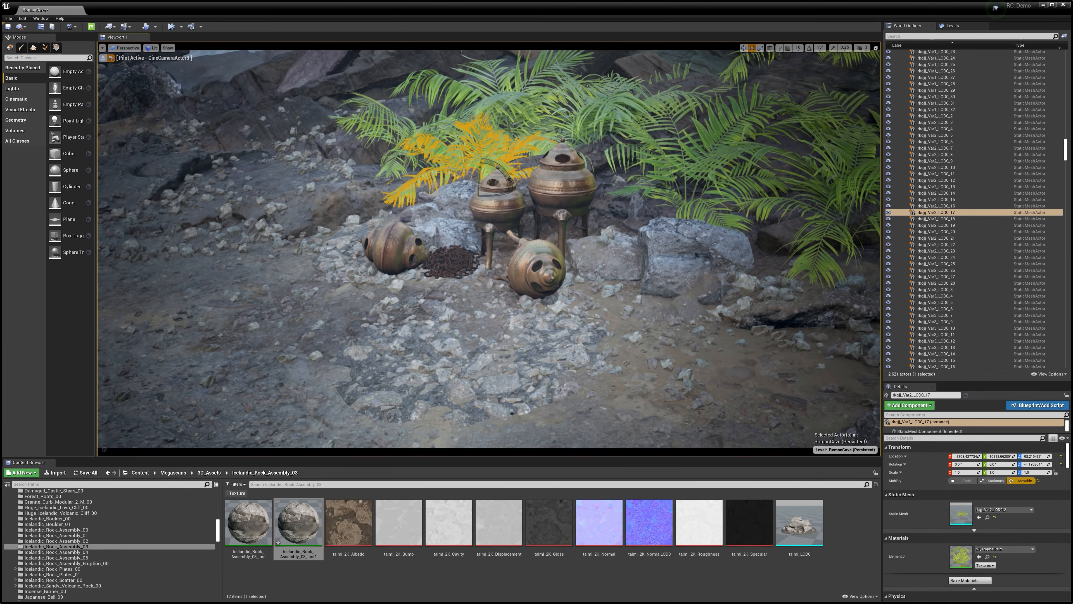
{"action": "left_click", "coordinate": [448, 224]}
{"action": "left_click_drag", "start_coordinate": [436, 241], "coordinate": [321, 243]}
Browse the Icelandic rock mesh folders and resize the Rock_Granite_02 boulder beside the tipped burner.
{"action": "left_click", "coordinate": [64, 558]}
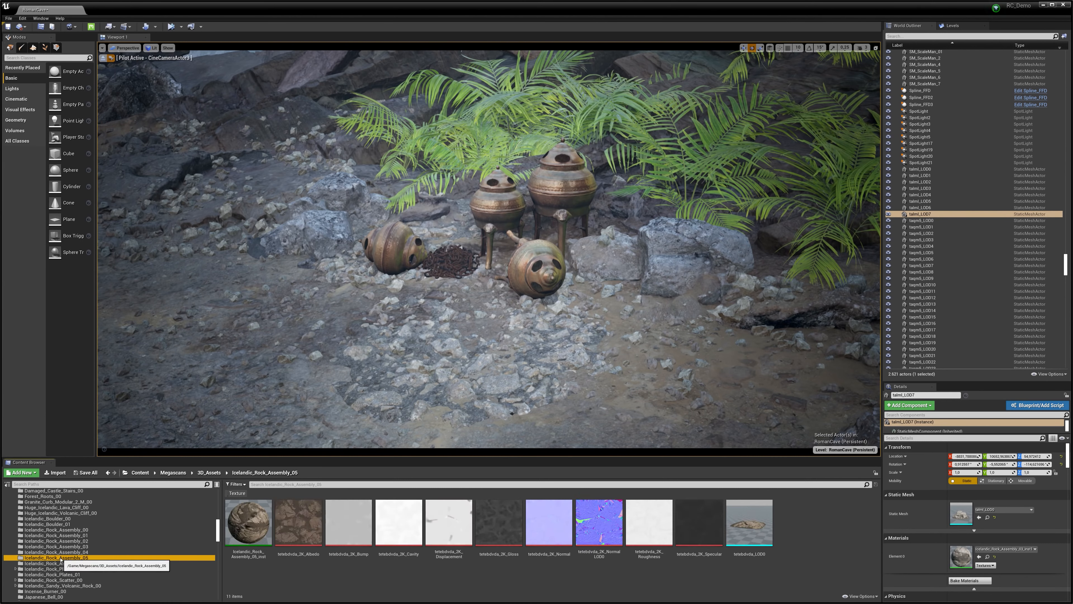
{"action": "scroll", "coordinate": [65, 558], "scroll_direction": "down", "scroll_amount": 1}
{"action": "left_click", "coordinate": [65, 558]}
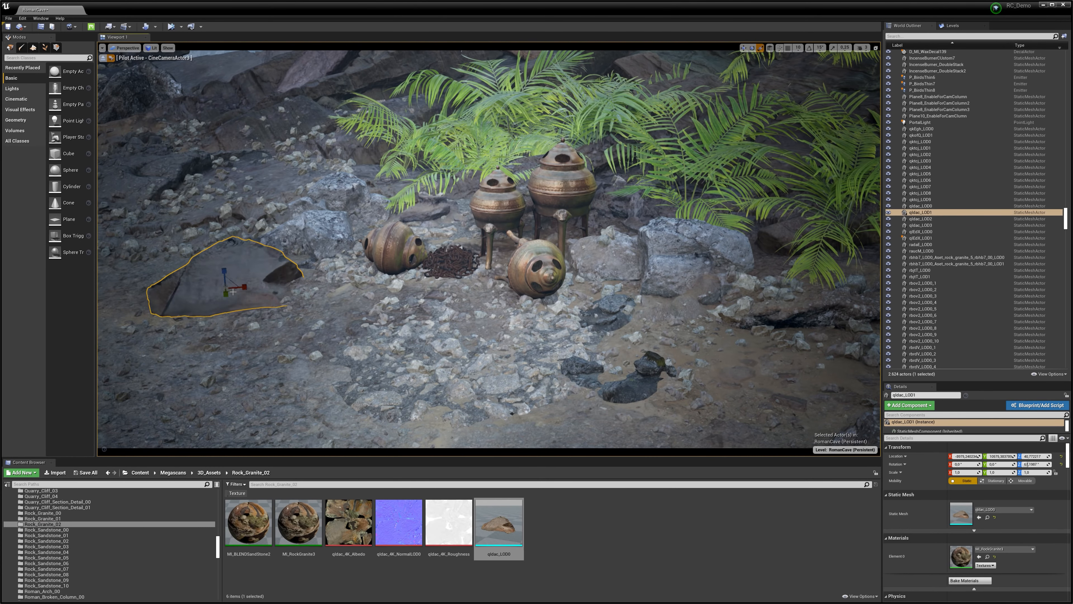
{"action": "left_click_drag", "start_coordinate": [235, 277], "coordinate": [206, 298]}
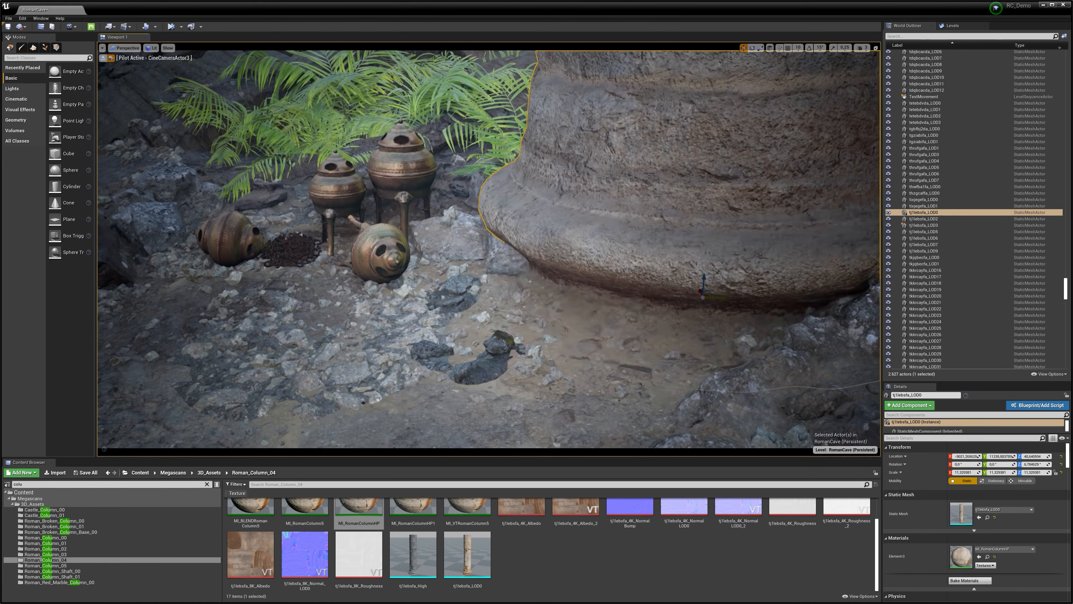
Reposition the large Roman column next to the burners and add a fern to the cluster behind them.
{"action": "left_click_drag", "start_coordinate": [824, 274], "coordinate": [782, 291]}
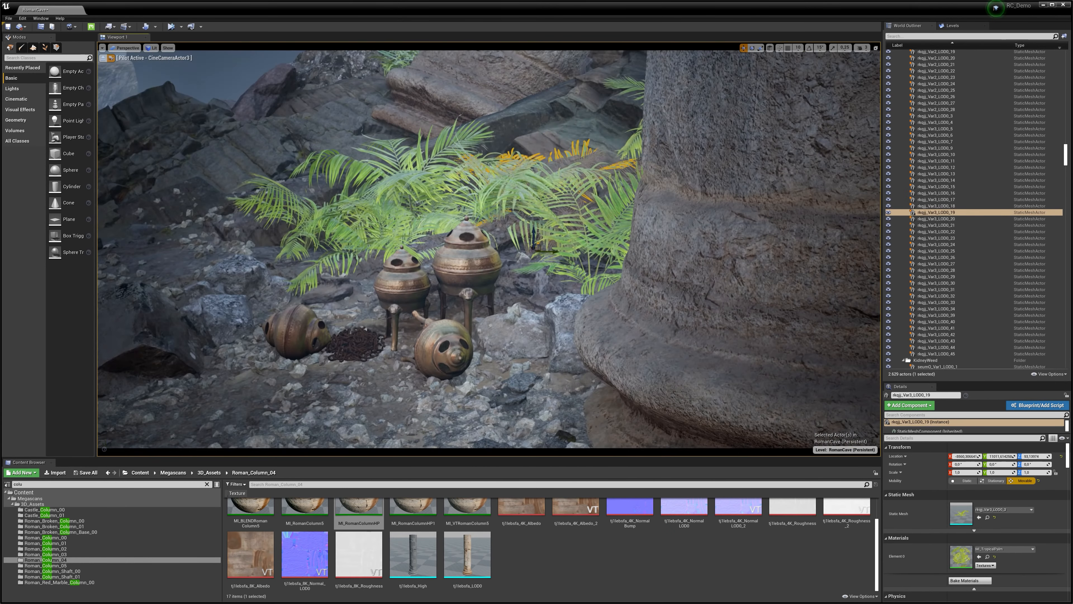
{"action": "left_click_drag", "start_coordinate": [550, 140], "coordinate": [442, 167]}
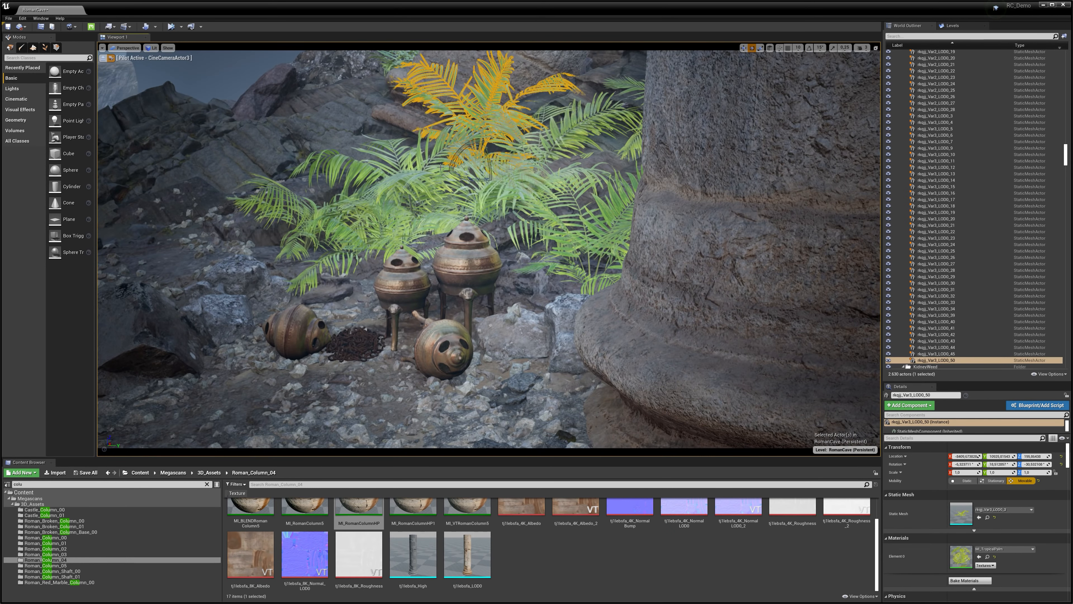
Apply Icelandic_Rock_Assembly_04_inst to the rock at the column's base and MI_BLENDSandStone2 to the granite boulder.
{"action": "left_click_drag", "start_coordinate": [248, 523], "coordinate": [674, 386]}
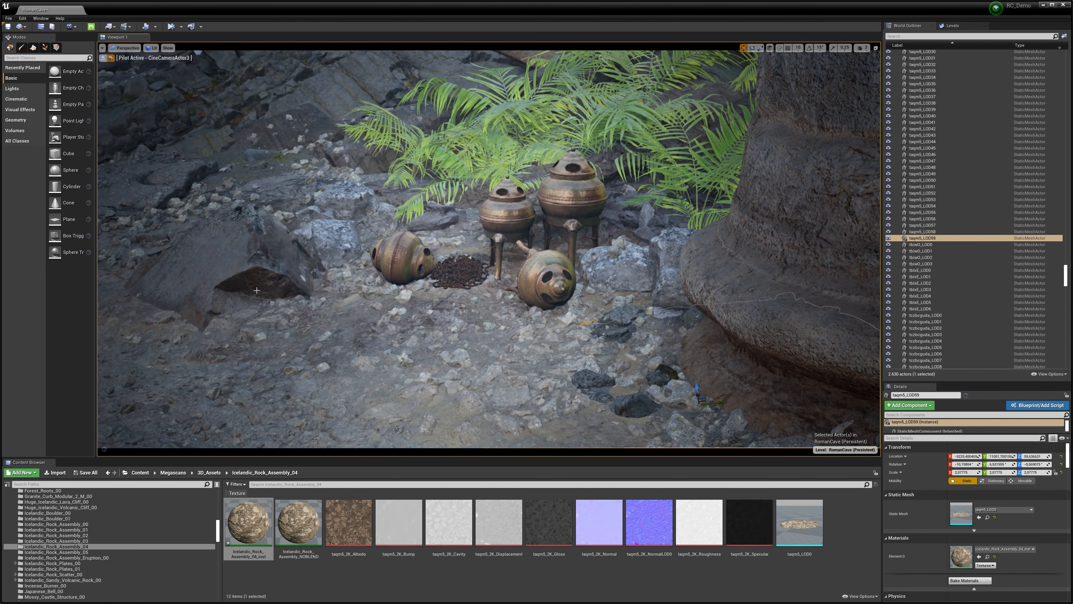
{"action": "left_click", "coordinate": [248, 255]}
{"action": "key", "text": "ctrl+b"}
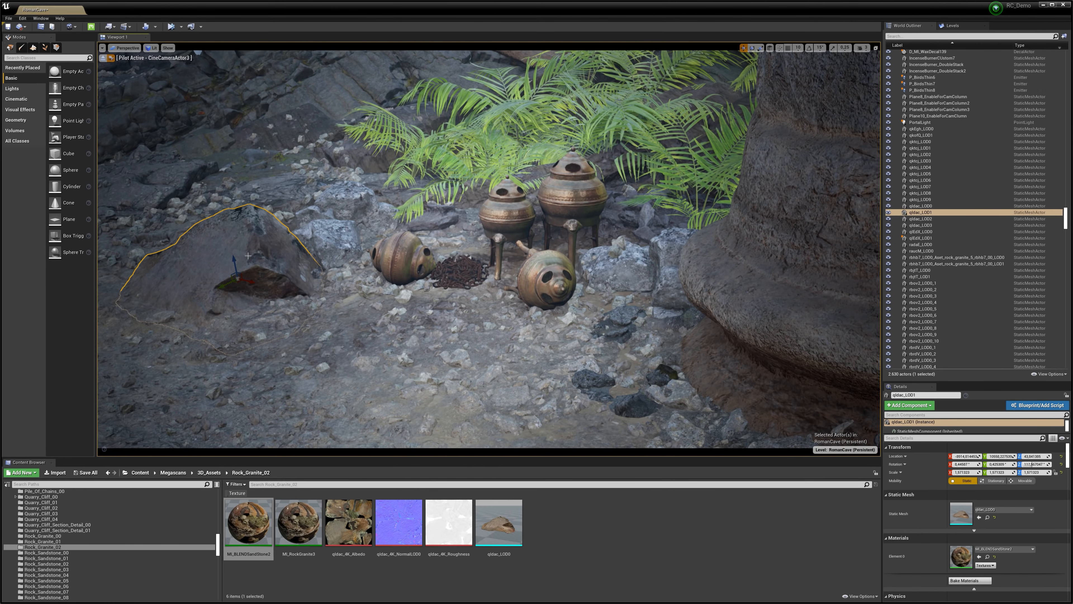
Apply Icelandic_Rock_Assembly_03_inst to the pale rocks behind the burners and Icelandic_Rock_Scatter_00_inst to the foreground rock scatter.
{"action": "left_click", "coordinate": [348, 218]}
{"action": "key", "text": "ctrl+b"}
{"action": "left_click_drag", "start_coordinate": [249, 522], "coordinate": [347, 218]}
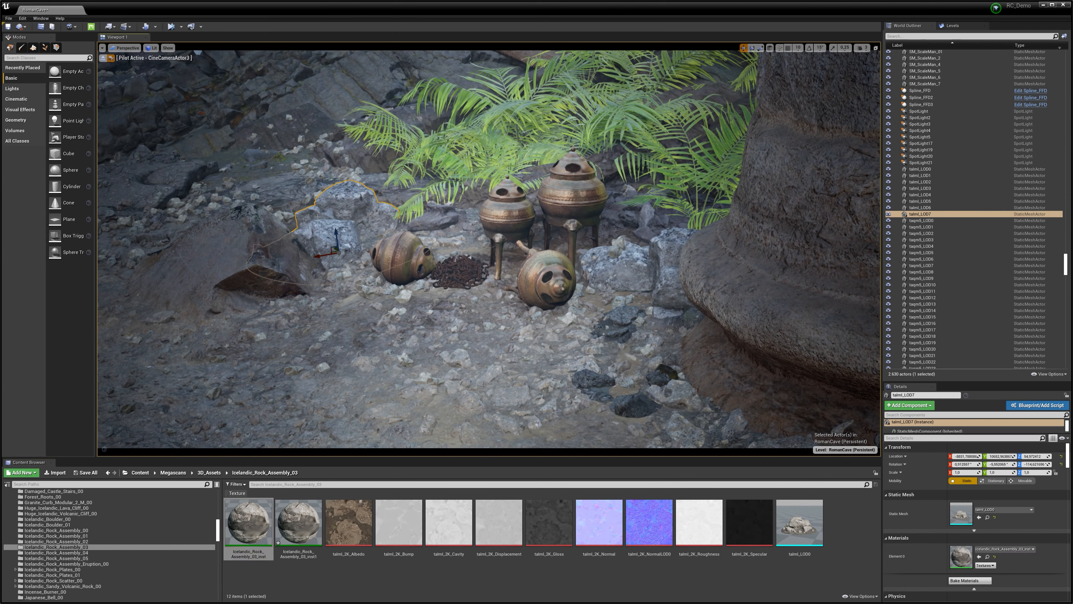
{"action": "left_click", "coordinate": [627, 380]}
{"action": "key", "text": "ctrl+b"}
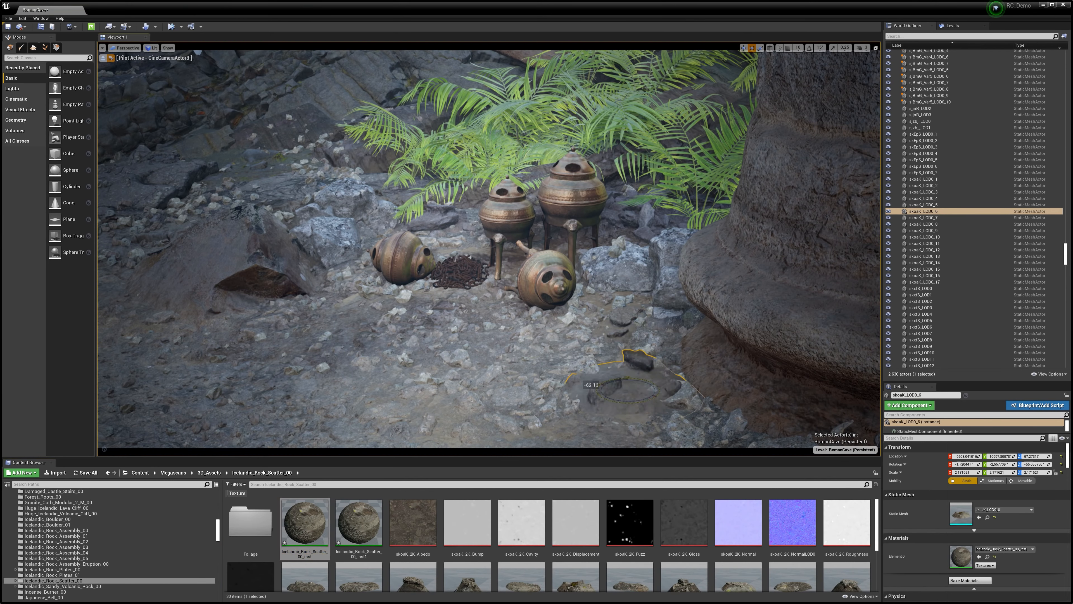
{"action": "left_click", "coordinate": [676, 284]}
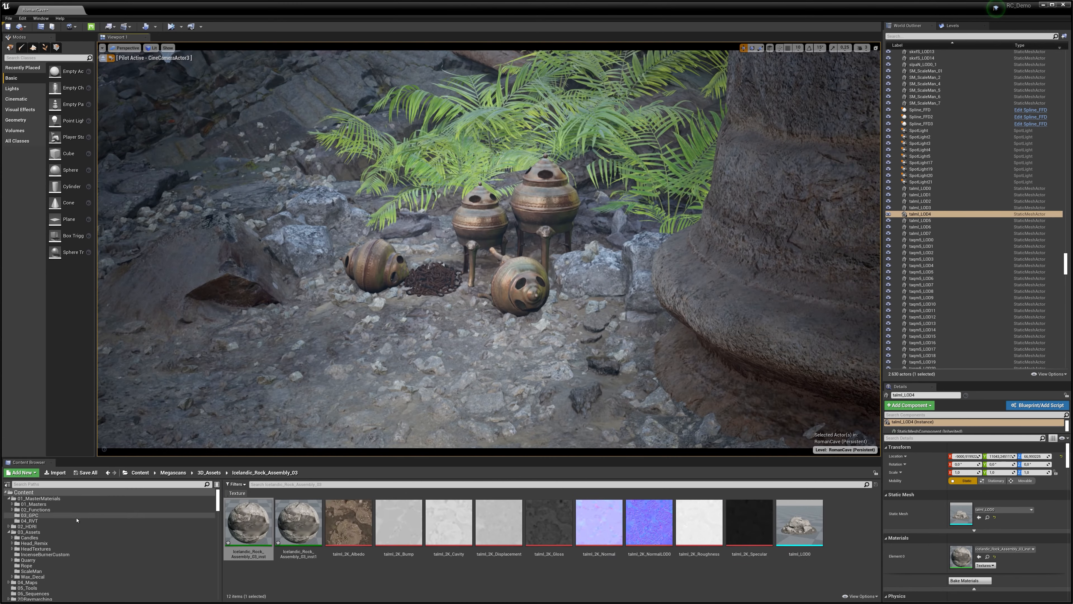
Adjust the ray tracing reflections' Max Roughness on CineCameraActor3 and filter its properties for "ambient".
{"action": "scroll", "coordinate": [937, 235], "scroll_direction": "up", "scroll_amount": 15}
{"action": "left_click", "coordinate": [939, 271]}
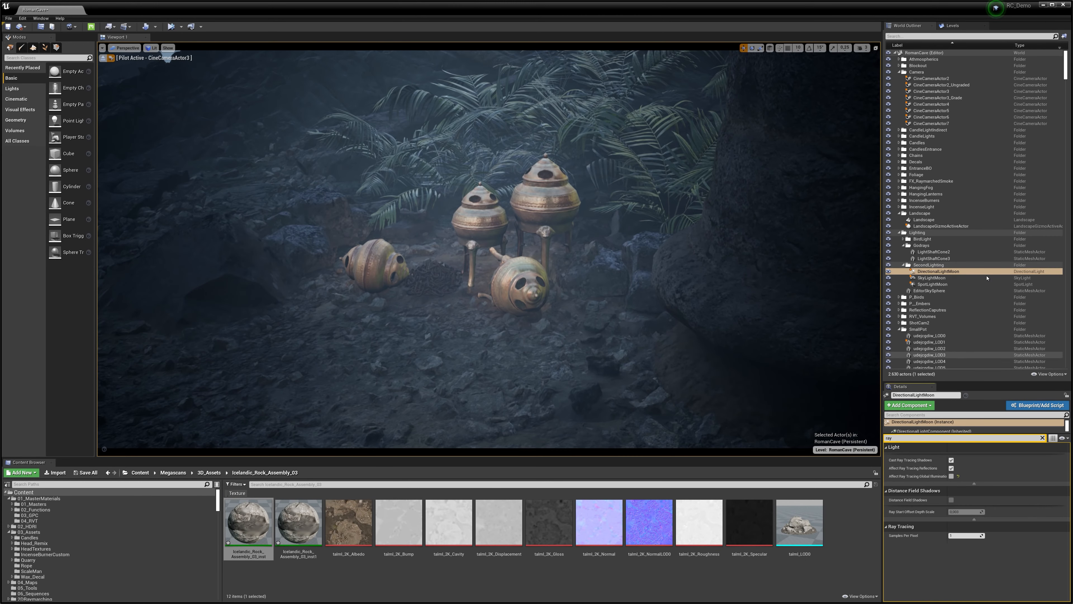
{"action": "left_click", "coordinate": [932, 91]}
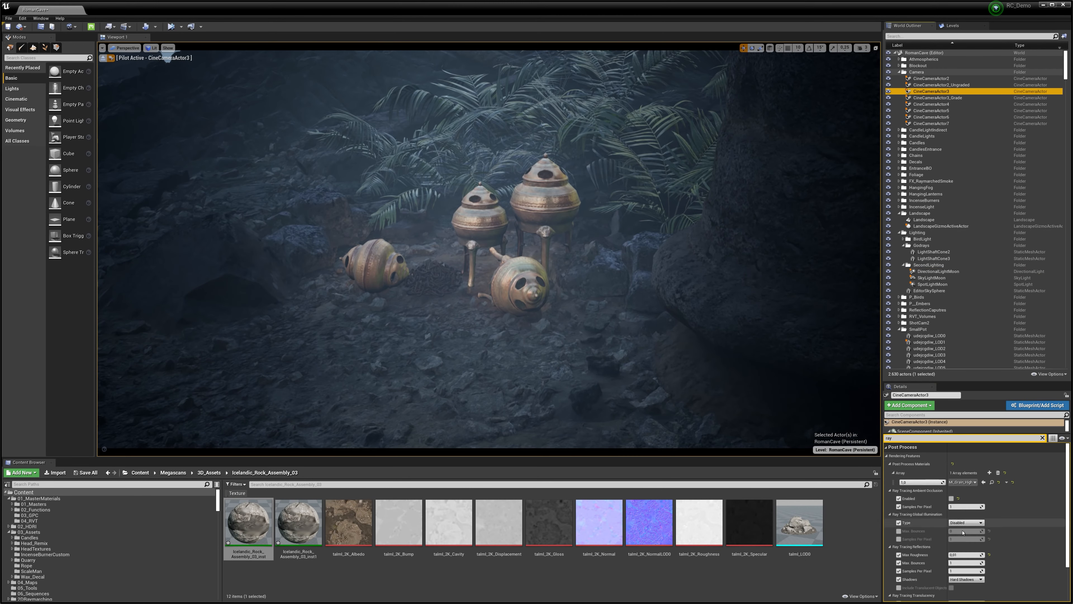
{"action": "left_click", "coordinate": [961, 554]}
{"action": "type", "text": "ambient"}
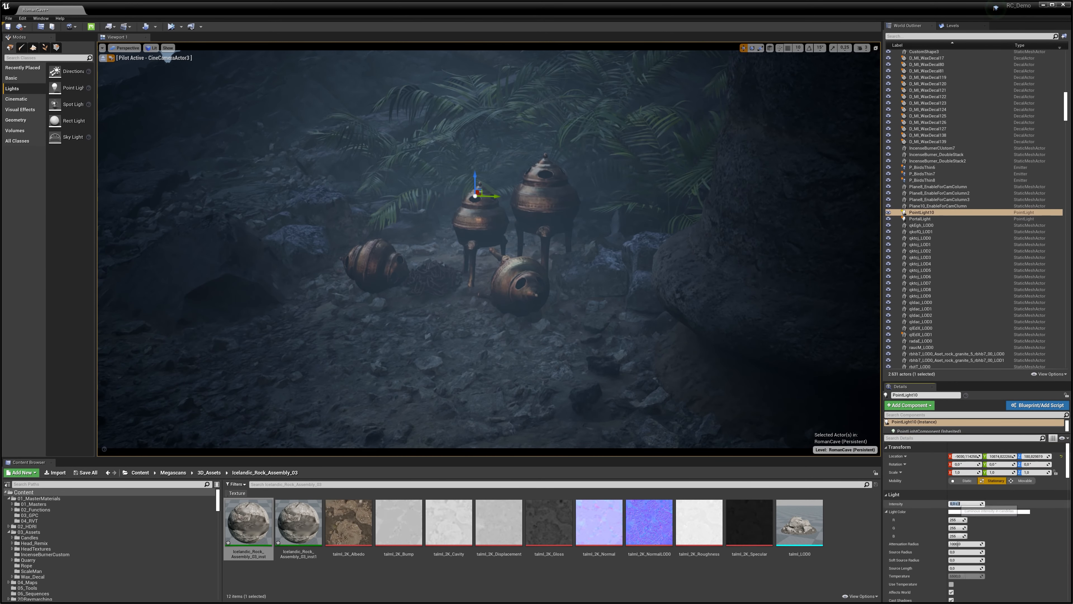
Duplicate the warm point light from the smaller standing burner into the larger one and edit the copy's intensity.
{"action": "left_click", "coordinate": [967, 529]}
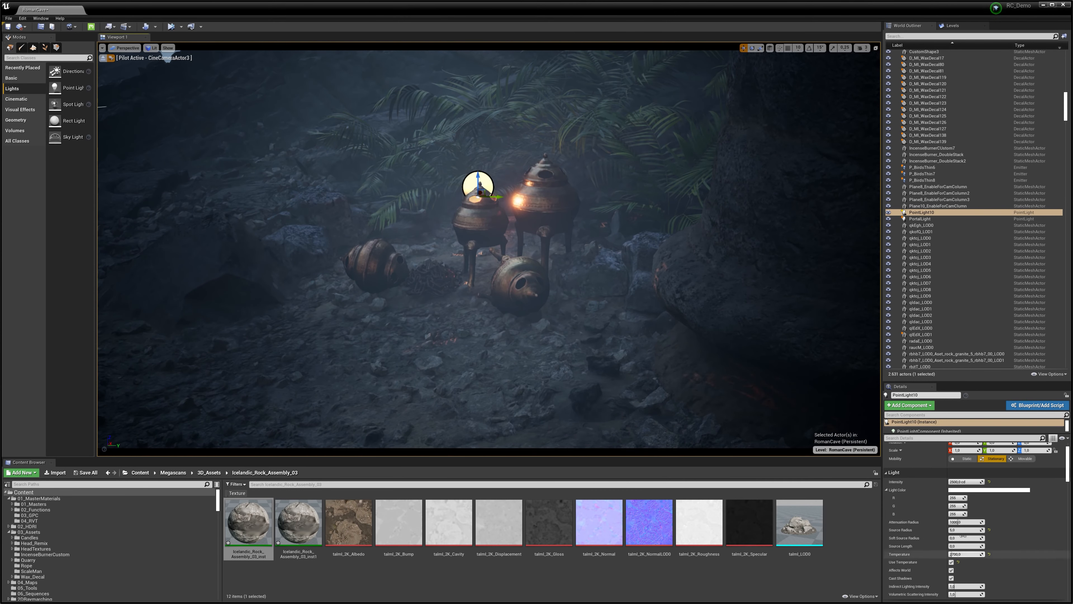
{"action": "left_click_drag", "start_coordinate": [486, 186], "coordinate": [556, 173], "text": "alt"}
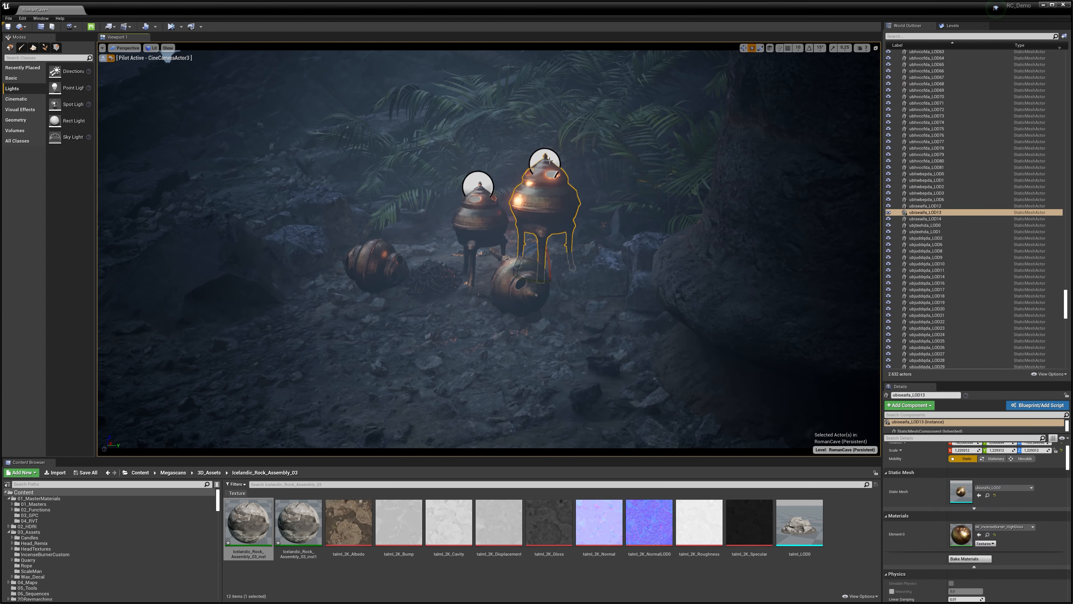
{"action": "left_click", "coordinate": [965, 482]}
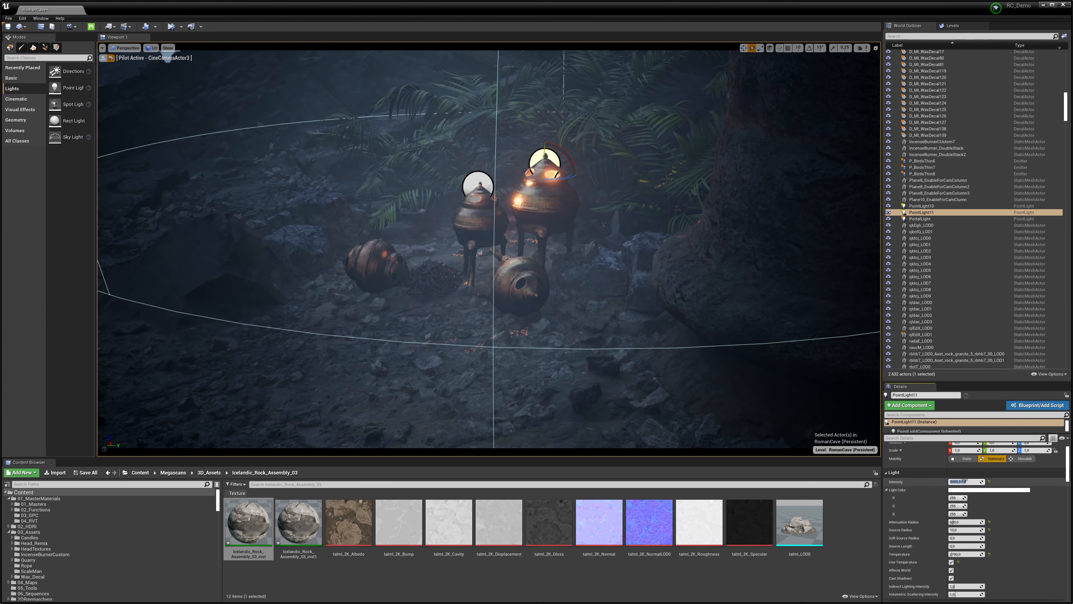
Set the mobility of both burner point lights to Movable.
{"action": "left_click", "coordinate": [1025, 458]}
{"action": "left_click", "coordinate": [478, 185]}
{"action": "left_click", "coordinate": [1024, 459]}
Reposition the point light at the smaller standing burner and duplicate it upward as an additional light.
{"action": "left_click", "coordinate": [538, 161]}
{"action": "left_click", "coordinate": [478, 205]}
{"action": "left_click", "coordinate": [472, 184]}
{"action": "key", "text": "w"}
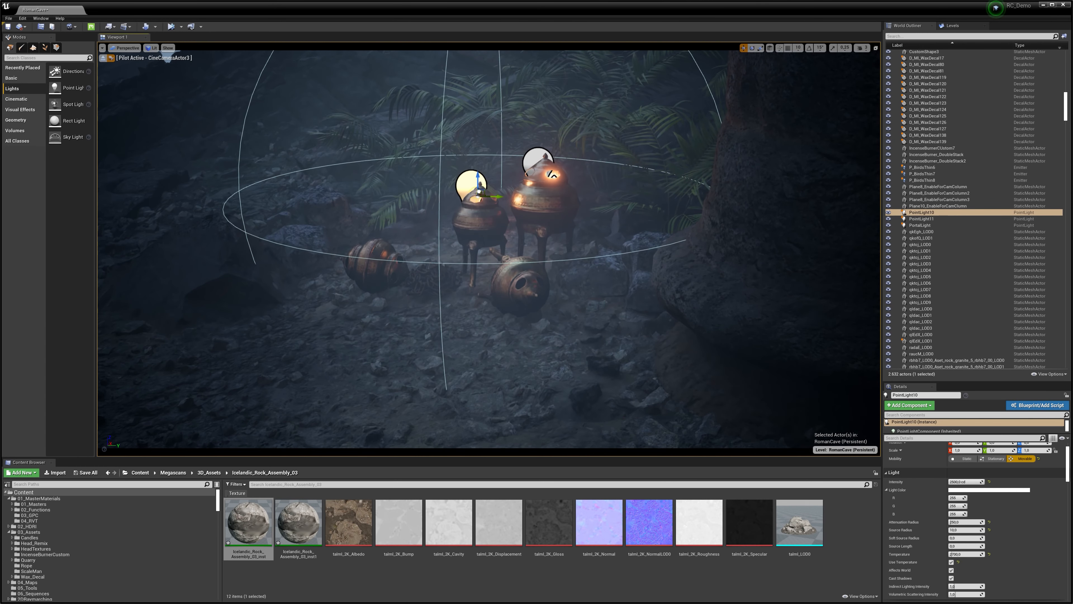
{"action": "left_click", "coordinate": [481, 289]}
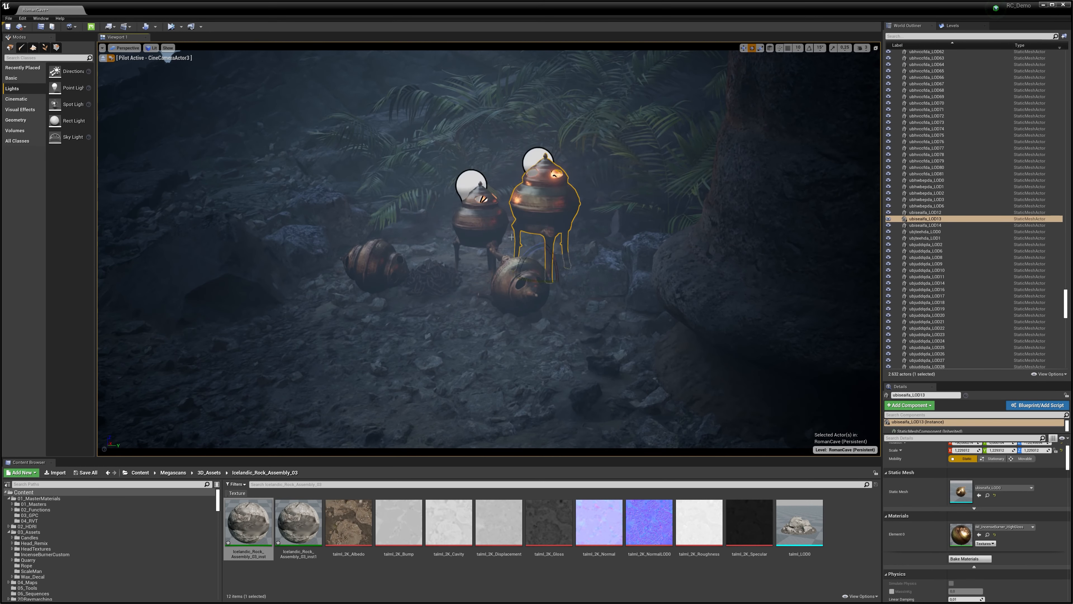
{"action": "left_click", "coordinate": [471, 186]}
{"action": "left_click_drag", "start_coordinate": [478, 188], "coordinate": [487, 136], "text": "alt"}
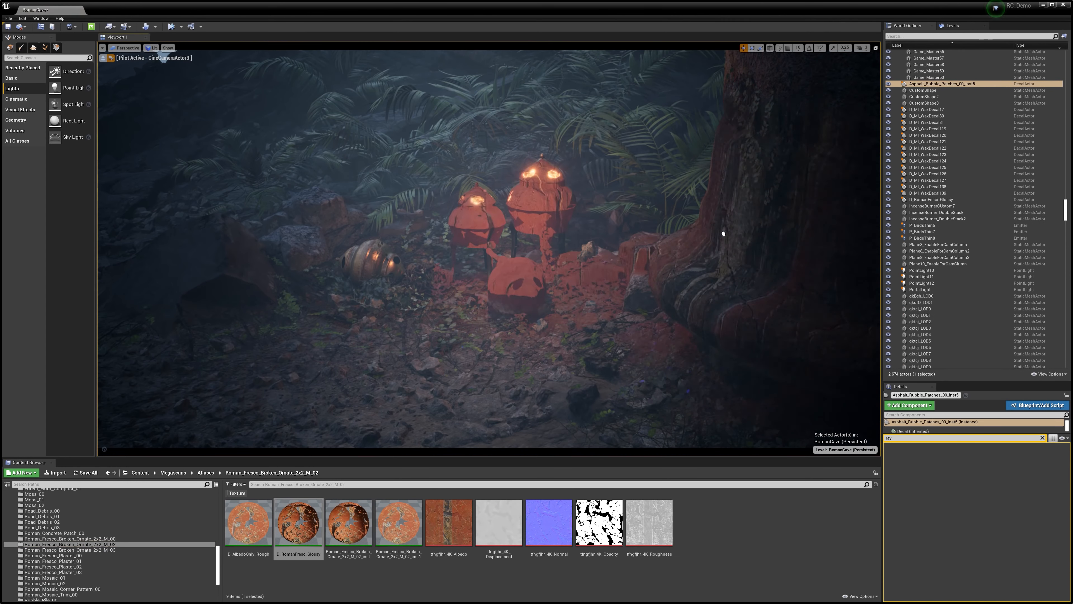
Compare D_AlbedoOnly_Rough and the Roman_Fresco_Broken_Ornate_2x2_M_02 instance as the column's fresco decal material, finishing with D_RomanFresc_Glossy.
{"action": "left_click", "coordinate": [724, 233]}
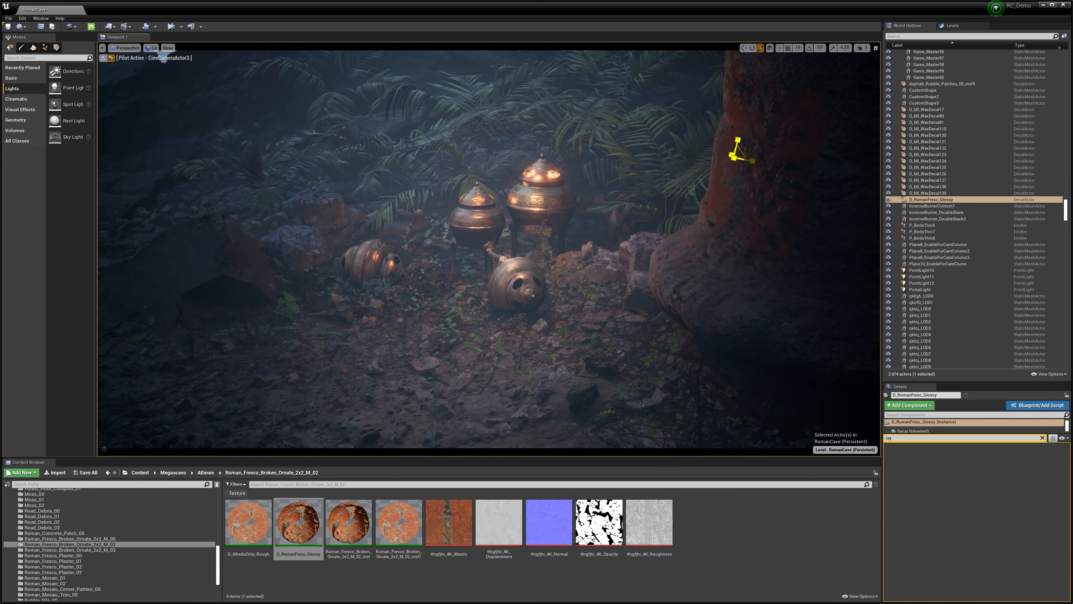
{"action": "left_click", "coordinate": [1043, 438]}
{"action": "left_click_drag", "start_coordinate": [249, 523], "coordinate": [961, 513]}
{"action": "left_click_drag", "start_coordinate": [349, 523], "coordinate": [961, 513]}
{"action": "left_click_drag", "start_coordinate": [298, 523], "coordinate": [961, 514]}
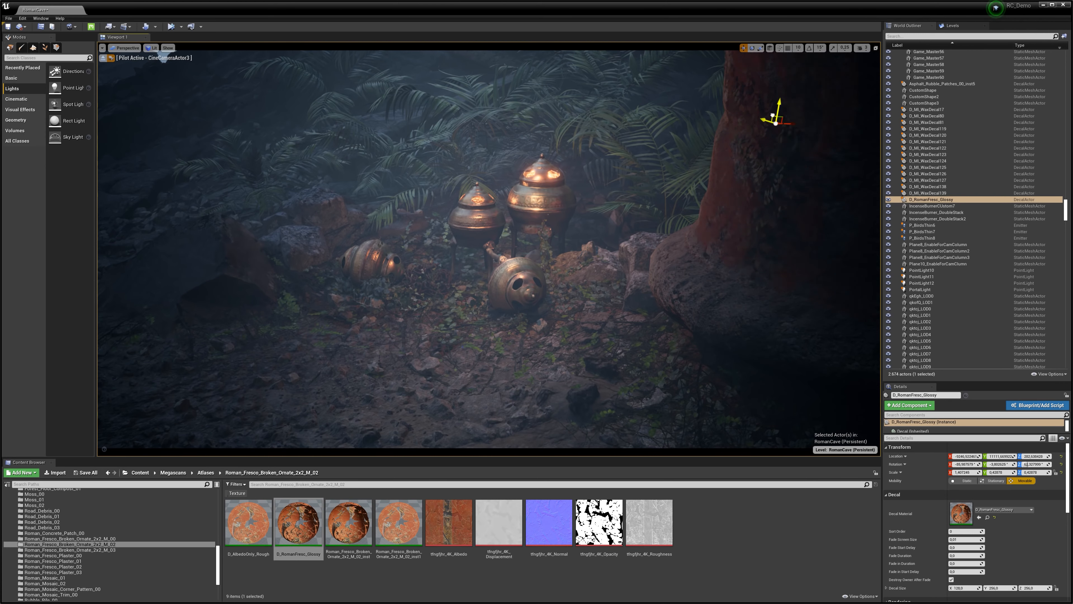
Filter the Roman column's properties with "deca" for its decal option and open the Concrete_Crack_03 decal folder.
{"action": "left_click", "coordinate": [736, 256]}
{"action": "type", "text": "deca"}
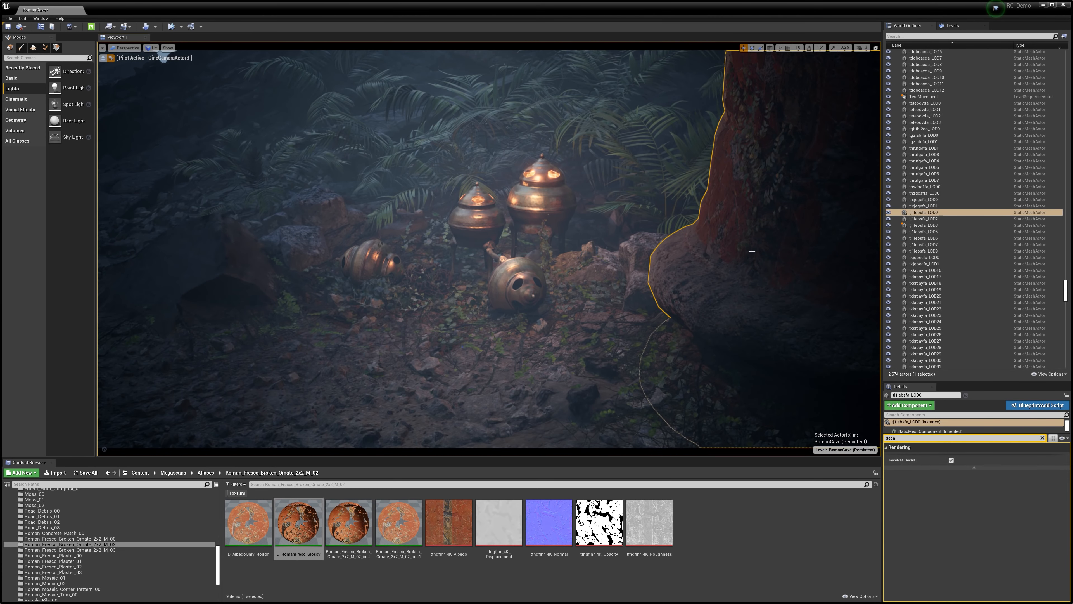
{"action": "scroll", "coordinate": [105, 546], "scroll_direction": "up", "scroll_amount": 5}
{"action": "left_click", "coordinate": [44, 505]}
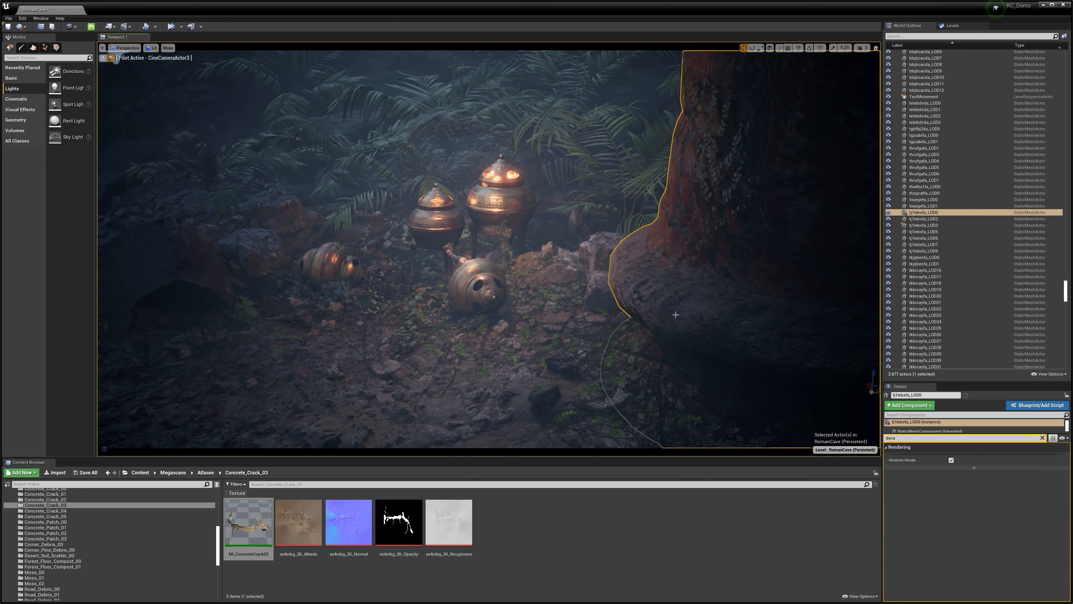
{"action": "left_click", "coordinate": [652, 384]}
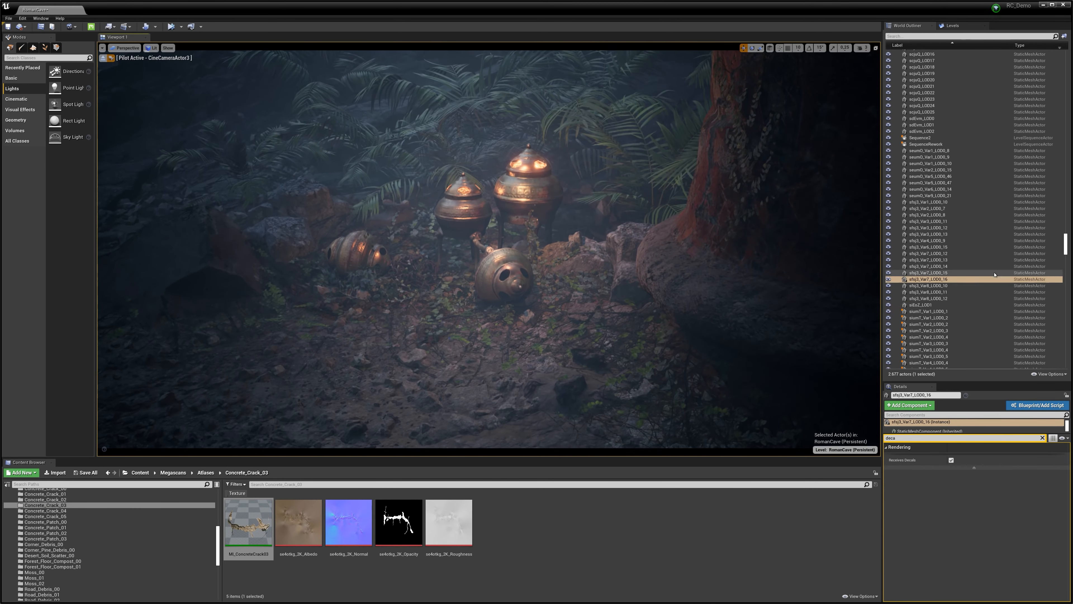
Select CineCameraActor3 and edit the maximum roughness of its ray tracing reflections.
{"action": "scroll", "coordinate": [927, 186], "scroll_direction": "up", "scroll_amount": 10}
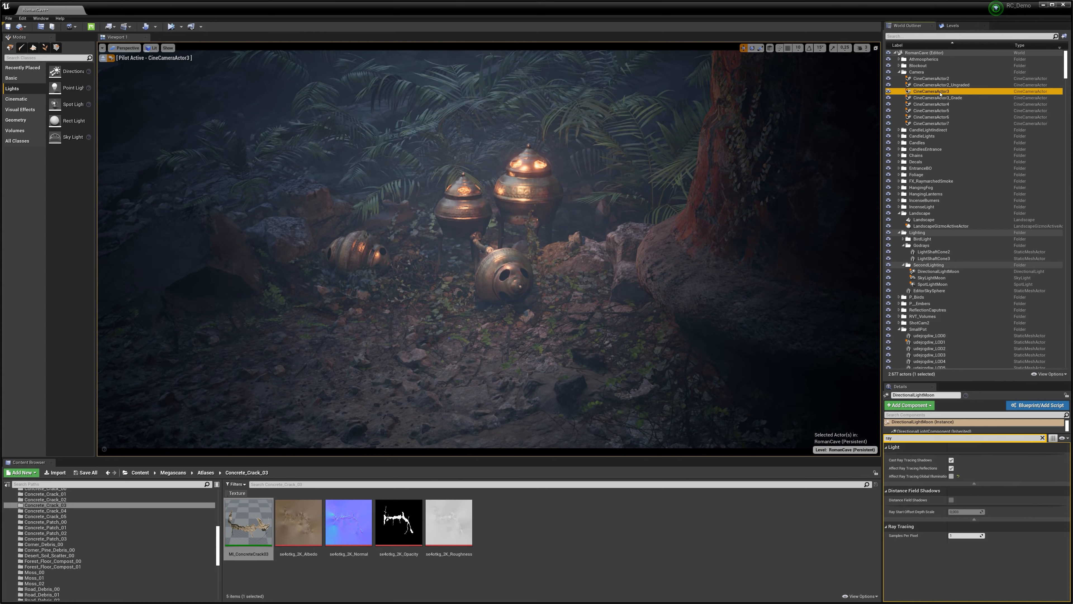
{"action": "left_click", "coordinate": [957, 554]}
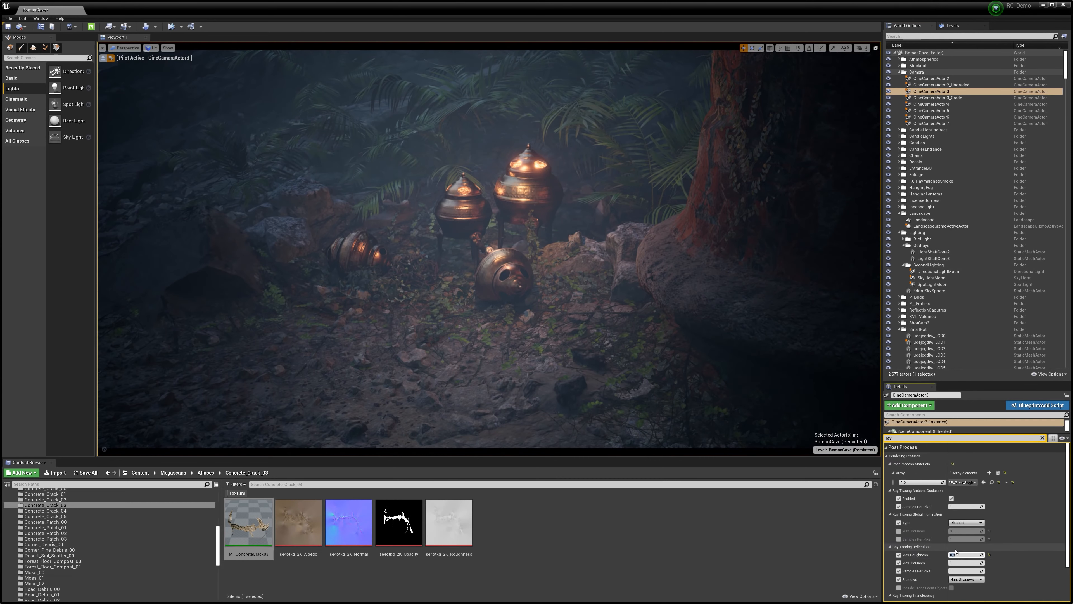
From the 2DRaymarching Particle folder, place P_IncenseSmoke_Loop2 on the smaller standing burner and P_IncenseSmoke_Loop on the larger one.
{"action": "left_click", "coordinate": [50, 509]}
{"action": "left_click", "coordinate": [206, 484]}
{"action": "double_click", "coordinate": [38, 535]}
{"action": "scroll", "coordinate": [38, 534], "scroll_direction": "down", "scroll_amount": 3}
{"action": "left_click", "coordinate": [31, 512]}
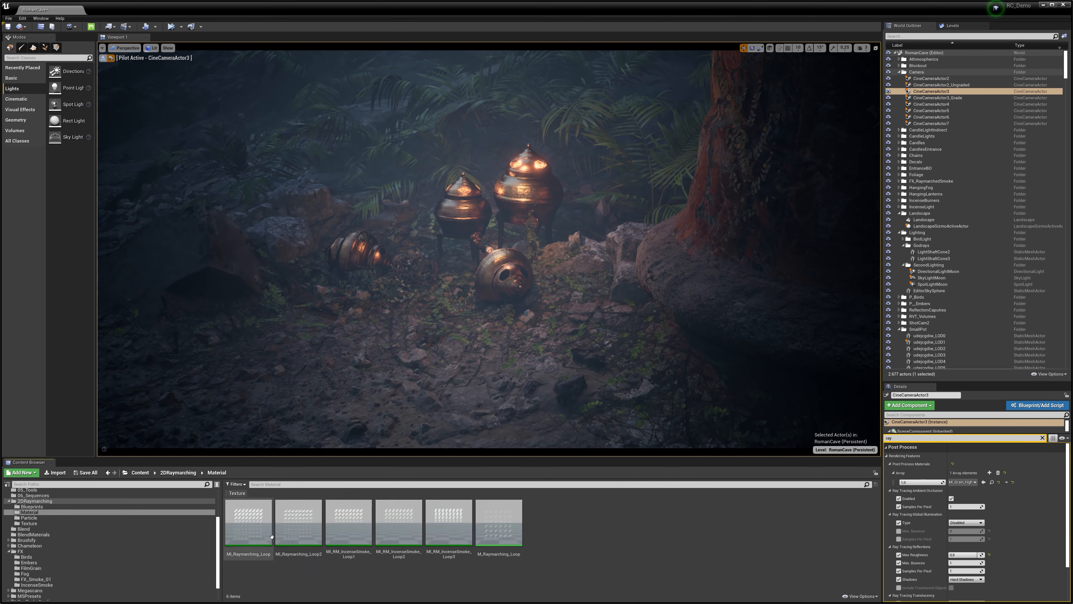
{"action": "left_click", "coordinate": [30, 518]}
{"action": "left_click_drag", "start_coordinate": [296, 550], "coordinate": [467, 188]}
{"action": "left_click_drag", "start_coordinate": [253, 534], "coordinate": [530, 154]}
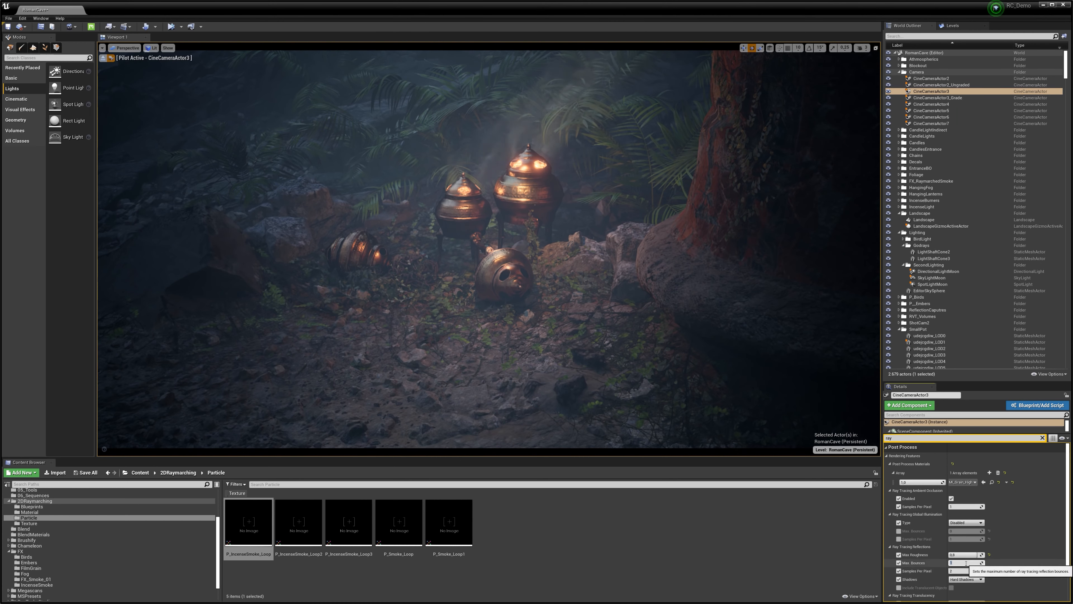
Toggle Cast Ray Tracing Shadows on DirectionalLightMoon and SkyLightMoon.
{"action": "left_click", "coordinate": [939, 271]}
{"action": "left_click", "coordinate": [951, 459]}
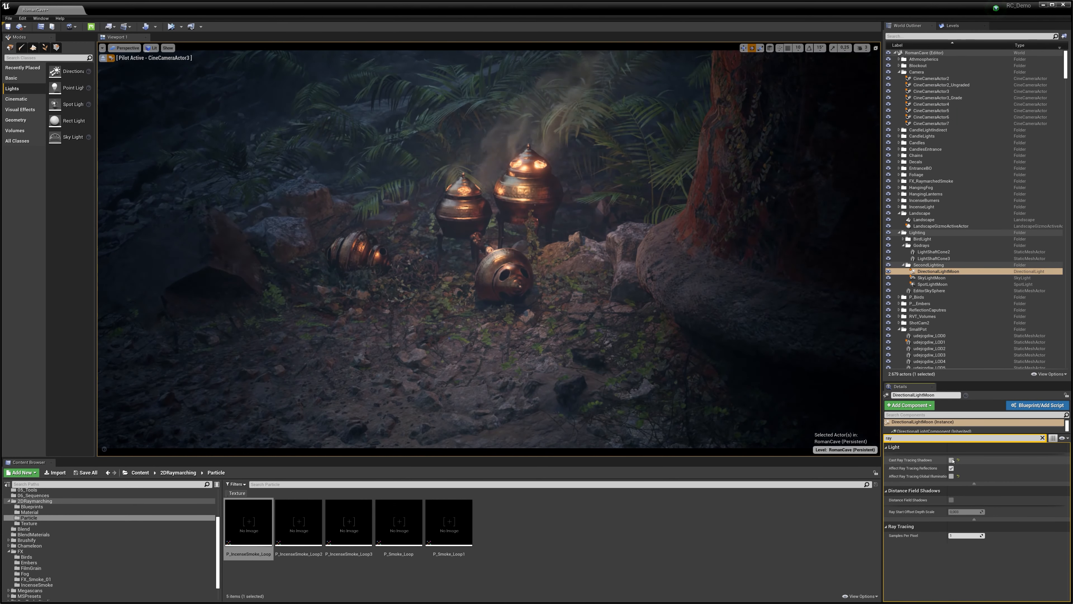
{"action": "left_click", "coordinate": [936, 278]}
{"action": "left_click", "coordinate": [952, 459]}
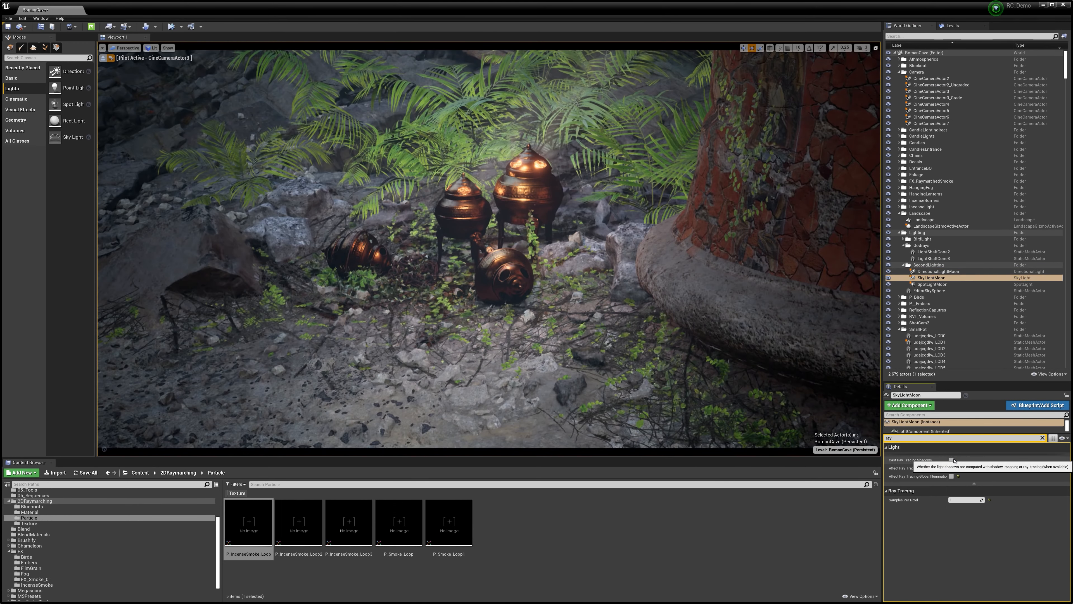
Toggle ray tracing ambient occlusion on CineCameraActor3 and filter its properties with "ambient".
{"action": "left_click", "coordinate": [932, 91]}
{"action": "left_click", "coordinate": [951, 499]}
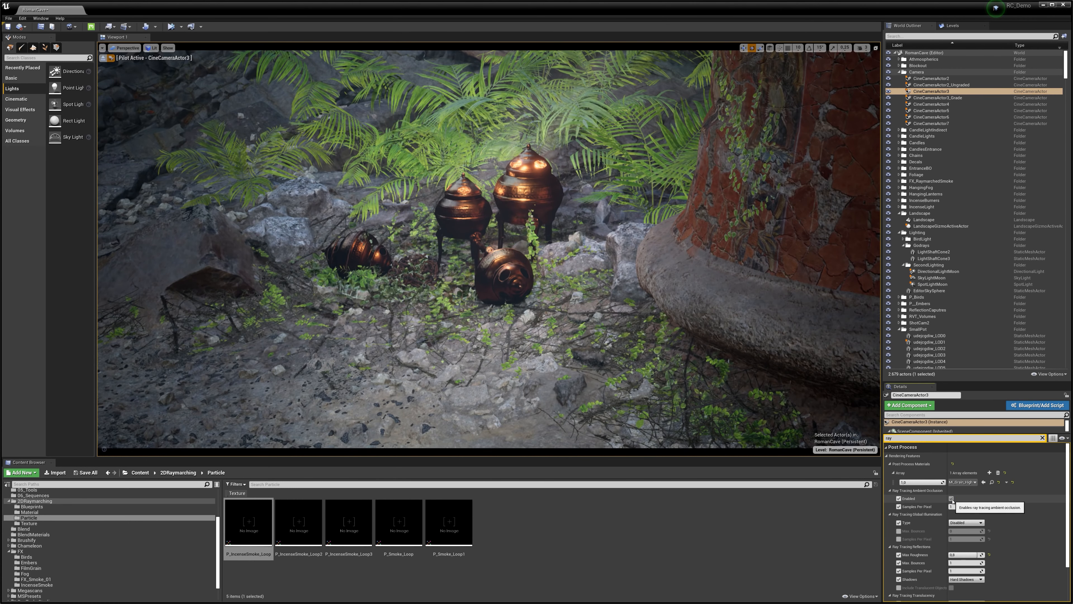
{"action": "left_click", "coordinate": [911, 438]}
{"action": "type", "text": "ambient"}
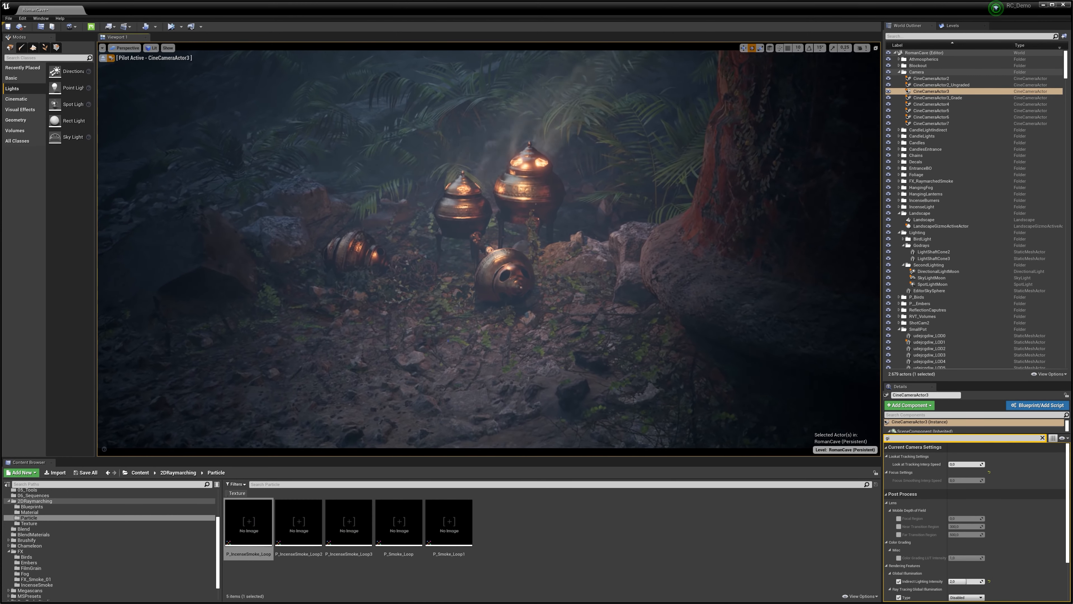
{"action": "left_click", "coordinate": [471, 214]}
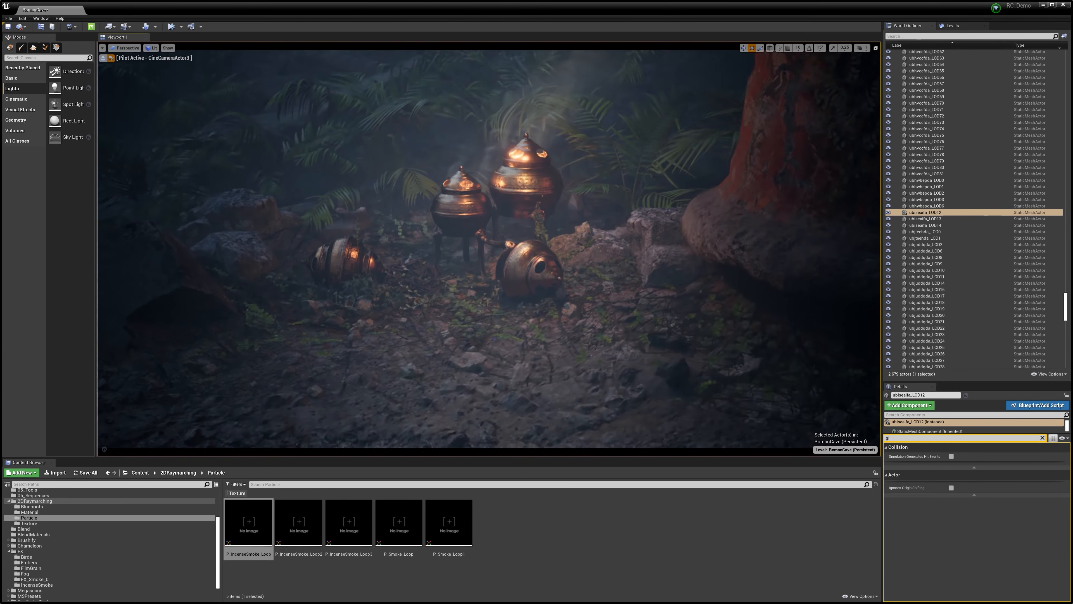